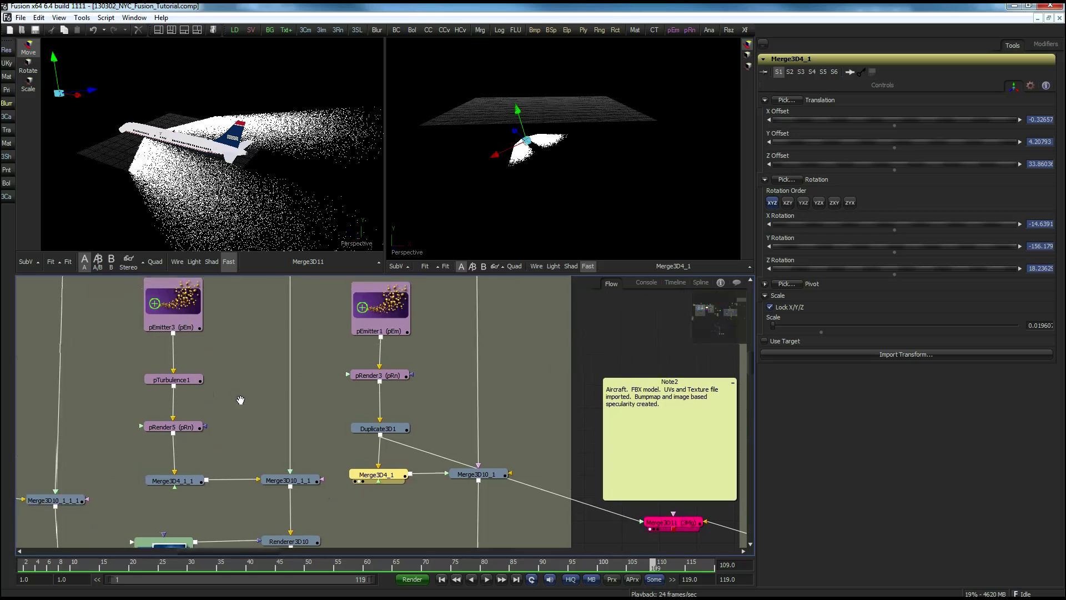
Display the pRender5 particles in the first viewer and frame them.
{"action": "left_click_drag", "start_coordinate": [206, 455], "coordinate": [277, 121]}
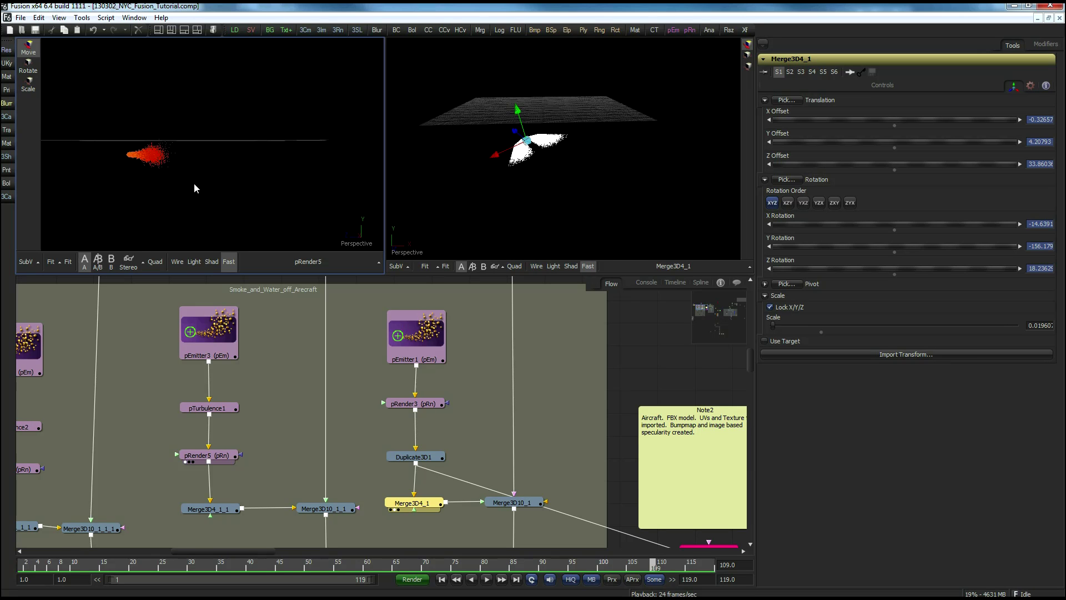
{"action": "left_click_drag", "start_coordinate": [240, 188], "coordinate": [285, 315]}
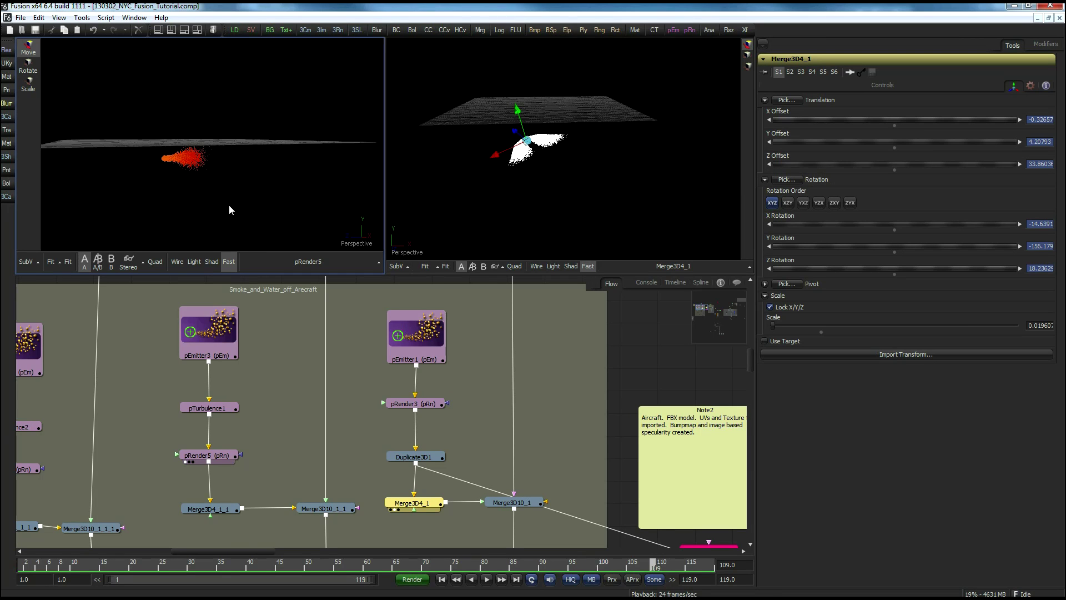
{"action": "left_click_drag", "start_coordinate": [264, 477], "coordinate": [269, 401]}
{"action": "left_click_drag", "start_coordinate": [242, 500], "coordinate": [246, 470]}
{"action": "left_click_drag", "start_coordinate": [270, 435], "coordinate": [237, 474]}
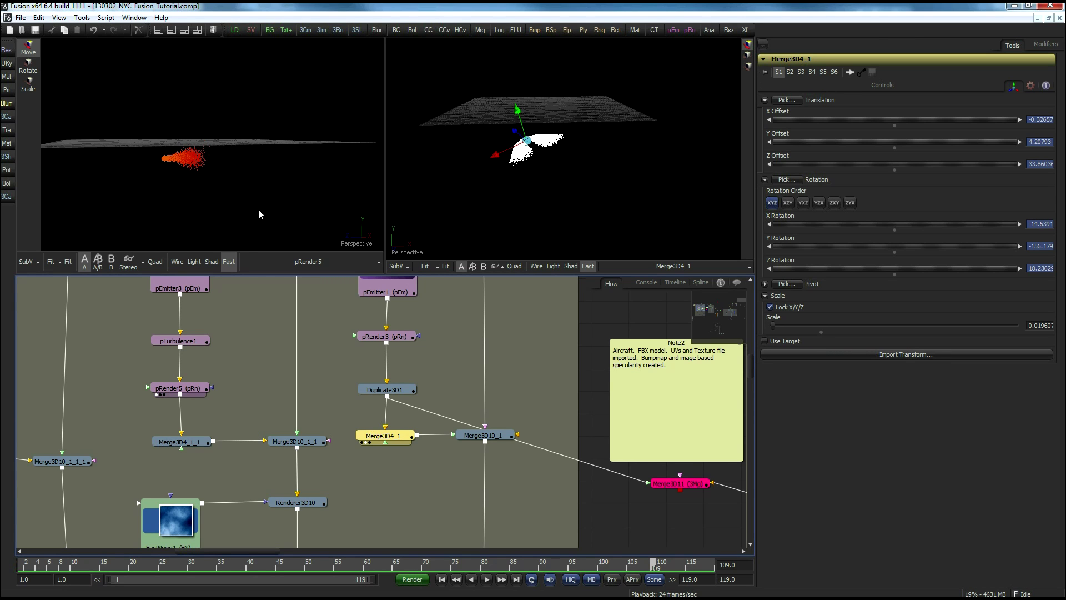
Display FastNoise1 in the second viewer and start playback of the composition.
{"action": "left_click", "coordinate": [179, 522]}
{"action": "key", "text": "2"}
{"action": "left_click", "coordinate": [486, 579]}
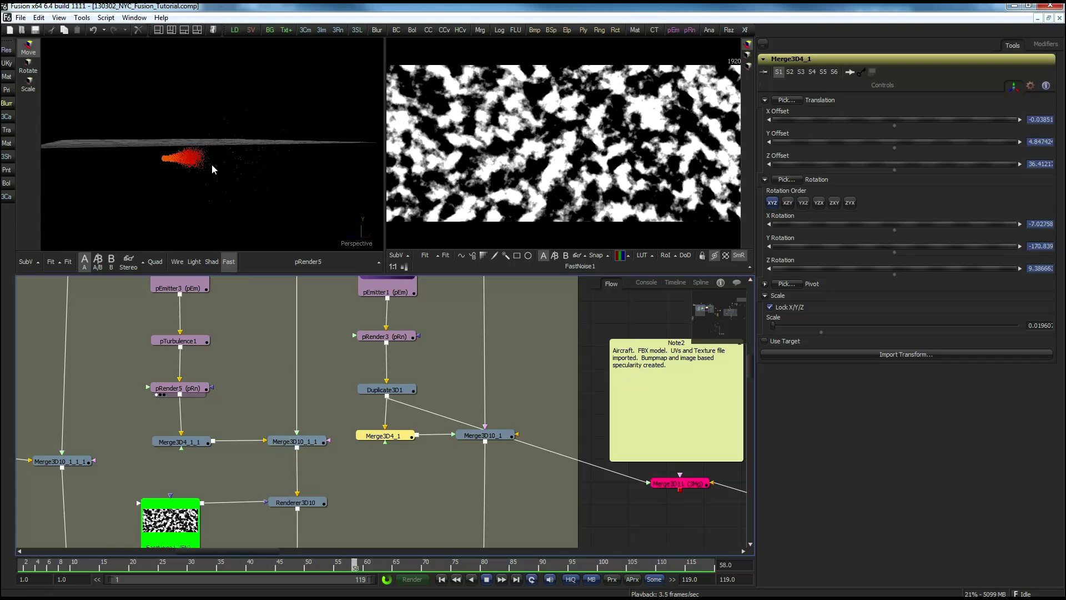
Display Renderer3D10 in the first viewer and connect the FastNoise1 output to Renderer3D10's mask input.
{"action": "left_click_drag", "start_coordinate": [360, 507], "coordinate": [368, 415]}
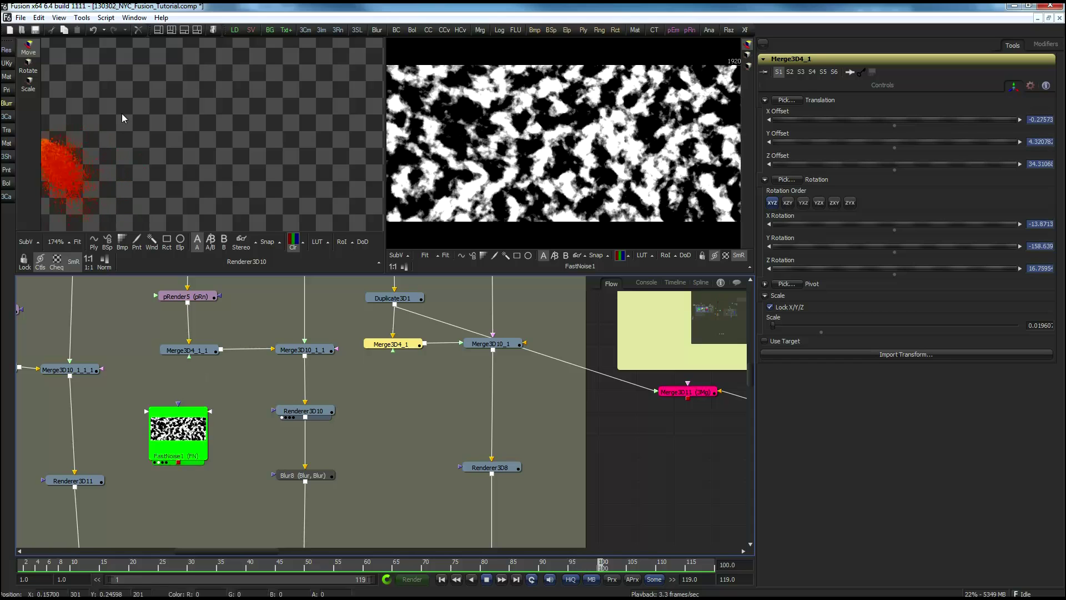
{"action": "scroll", "coordinate": [155, 151], "scroll_direction": "down", "scroll_amount": 3}
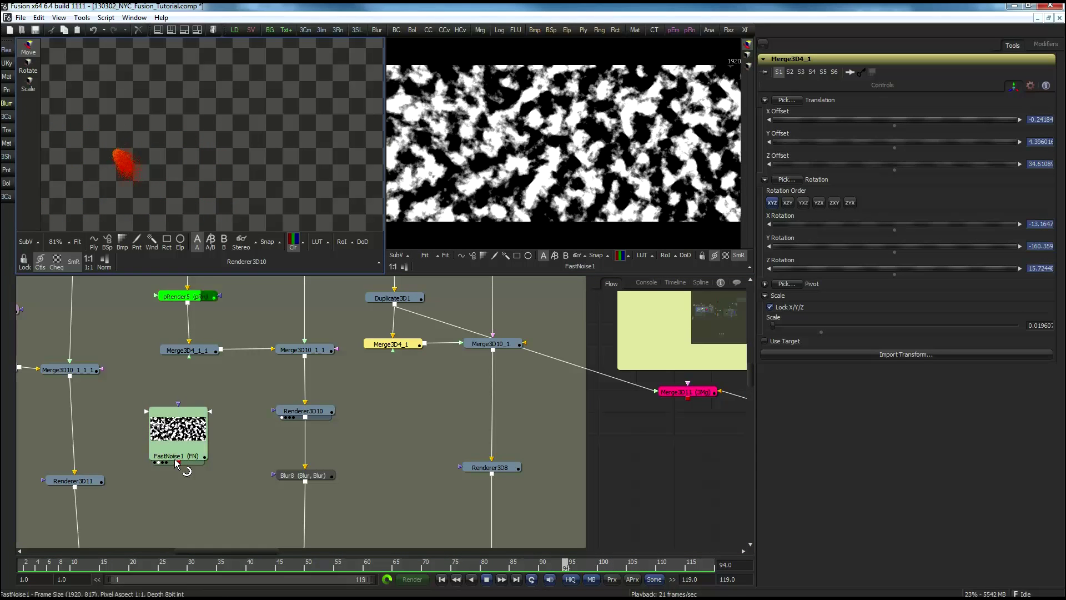
{"action": "left_click_drag", "start_coordinate": [178, 463], "coordinate": [305, 414]}
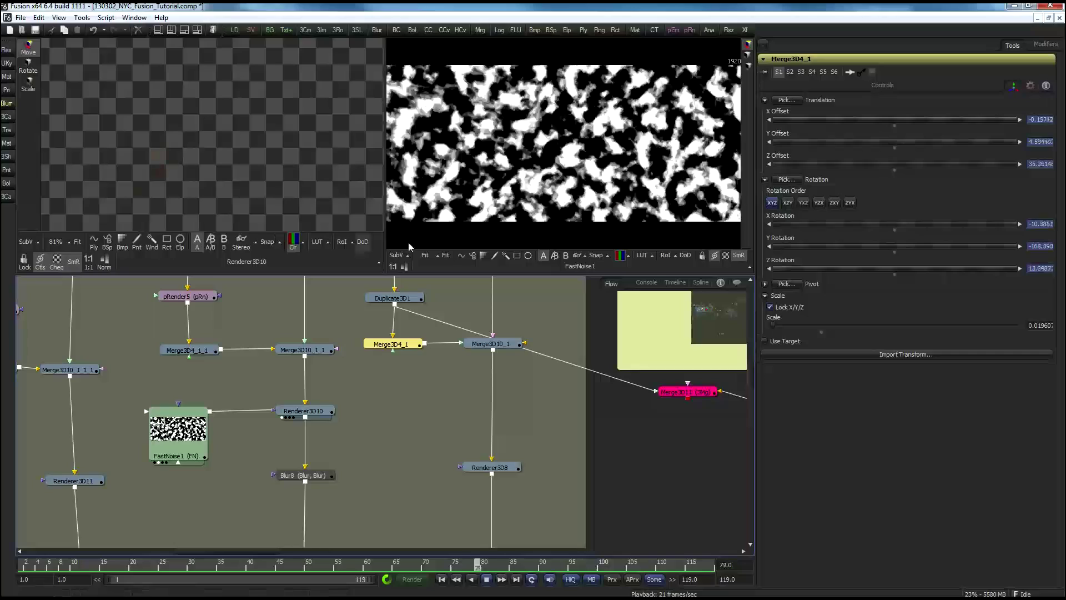
Display the Blur8 output and the Glow3 output in the first viewer to check the flame particles.
{"action": "left_click_drag", "start_coordinate": [305, 479], "coordinate": [328, 197]}
{"action": "left_click_drag", "start_coordinate": [358, 430], "coordinate": [362, 321]}
{"action": "left_click_drag", "start_coordinate": [307, 465], "coordinate": [245, 171]}
{"action": "key", "text": "1"}
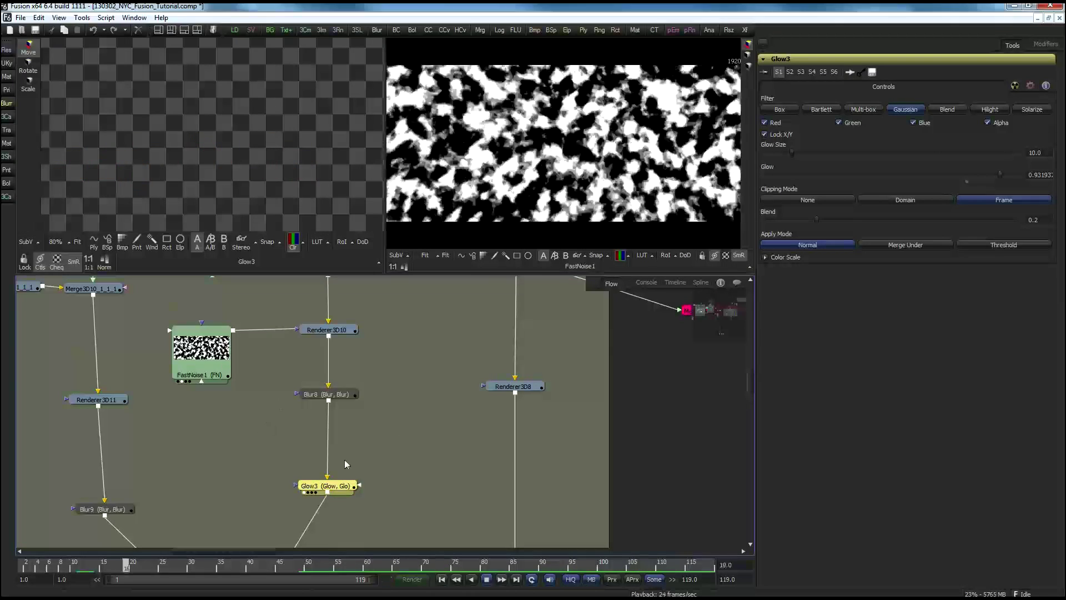
Display the pRender6 smoke particles in the first viewer and view them from another angle.
{"action": "left_click_drag", "start_coordinate": [244, 294], "coordinate": [269, 391]}
{"action": "left_click_drag", "start_coordinate": [203, 388], "coordinate": [372, 462]}
{"action": "mouse_move", "coordinate": [316, 397]}
{"action": "left_mouse_down"}
{"action": "mouse_move", "coordinate": [323, 417]}
{"action": "mouse_move", "coordinate": [337, 412]}
{"action": "left_mouse_up"}
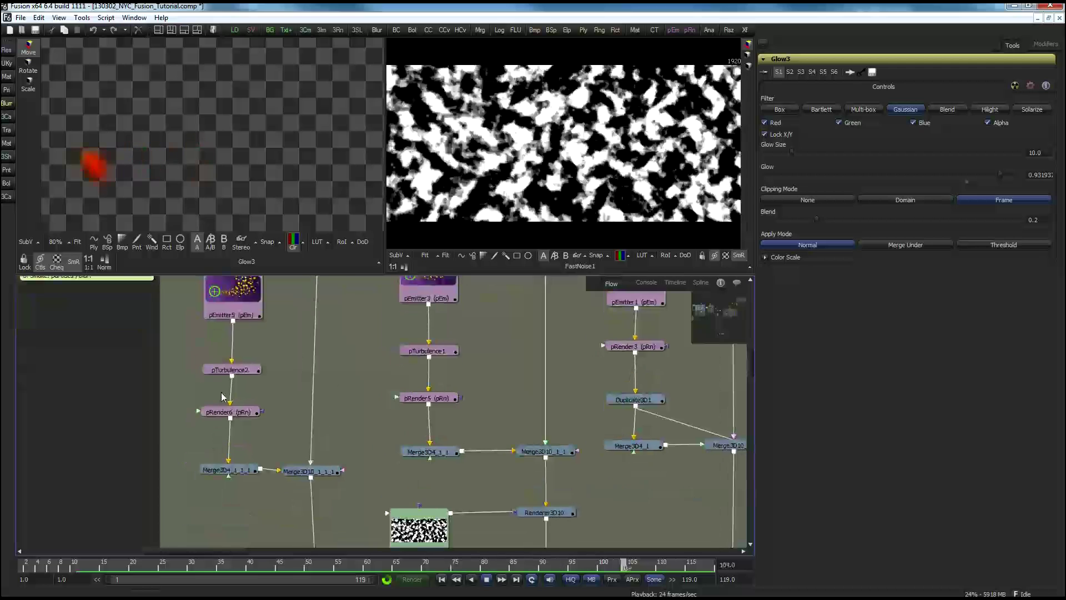
{"action": "left_click_drag", "start_coordinate": [227, 415], "coordinate": [160, 117]}
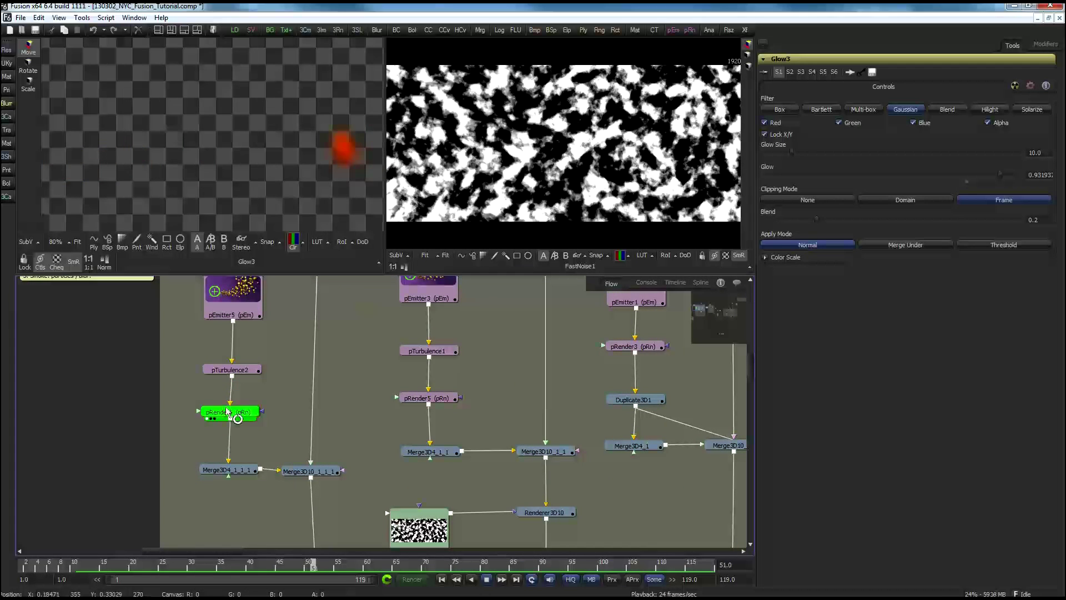
{"action": "left_click_drag", "start_coordinate": [228, 412], "coordinate": [189, 211]}
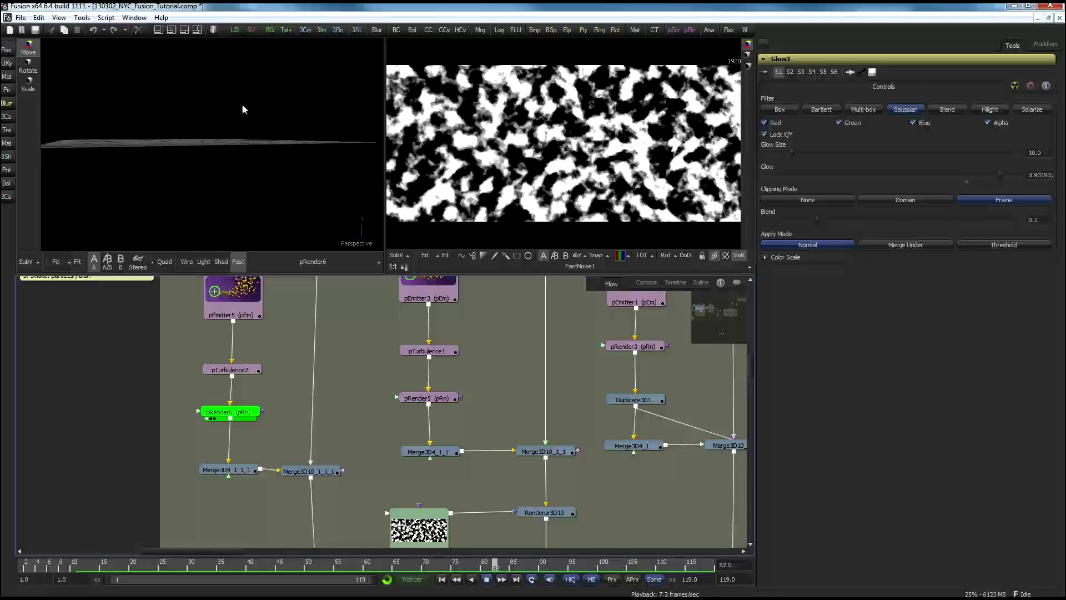
{"action": "left_click_drag", "start_coordinate": [225, 180], "coordinate": [263, 200]}
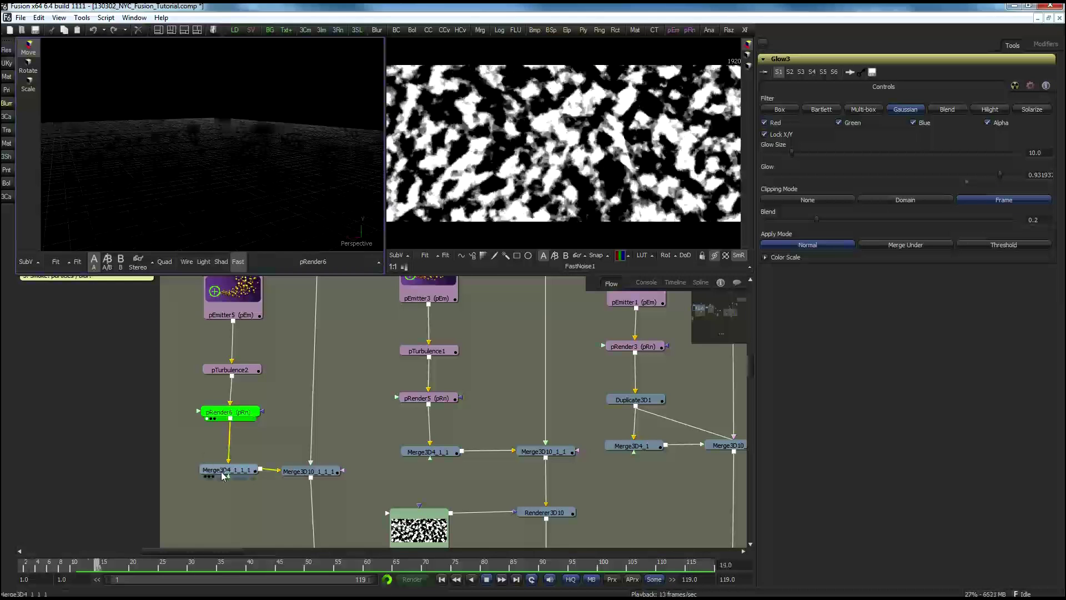
Display Merge3D4_1_1_1 in the first viewer, followed by pRender6 again for comparison.
{"action": "left_click_drag", "start_coordinate": [227, 473], "coordinate": [228, 473]}
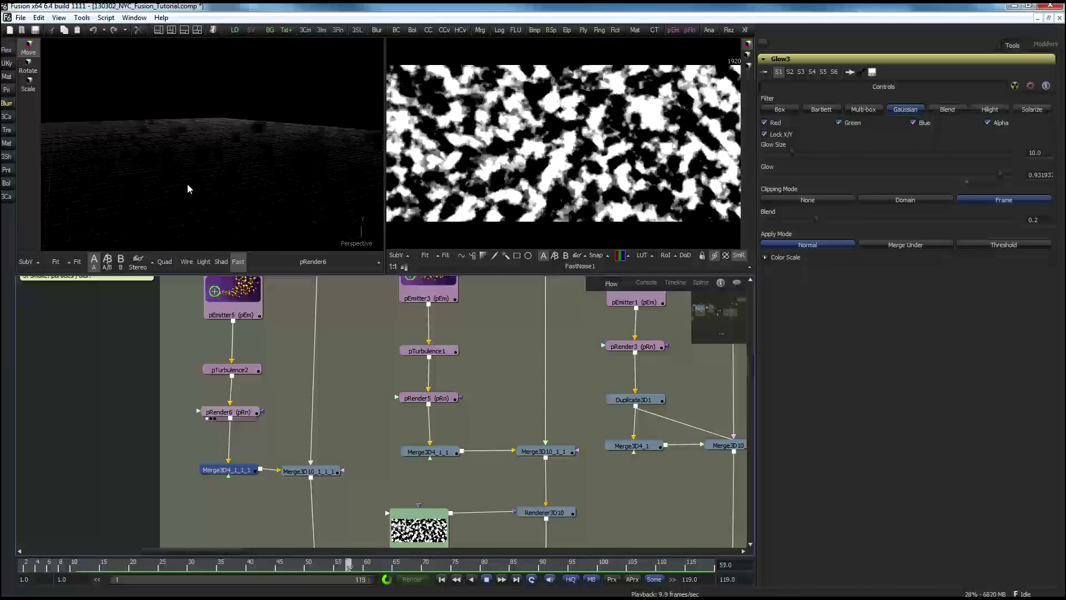
{"action": "key", "text": "1"}
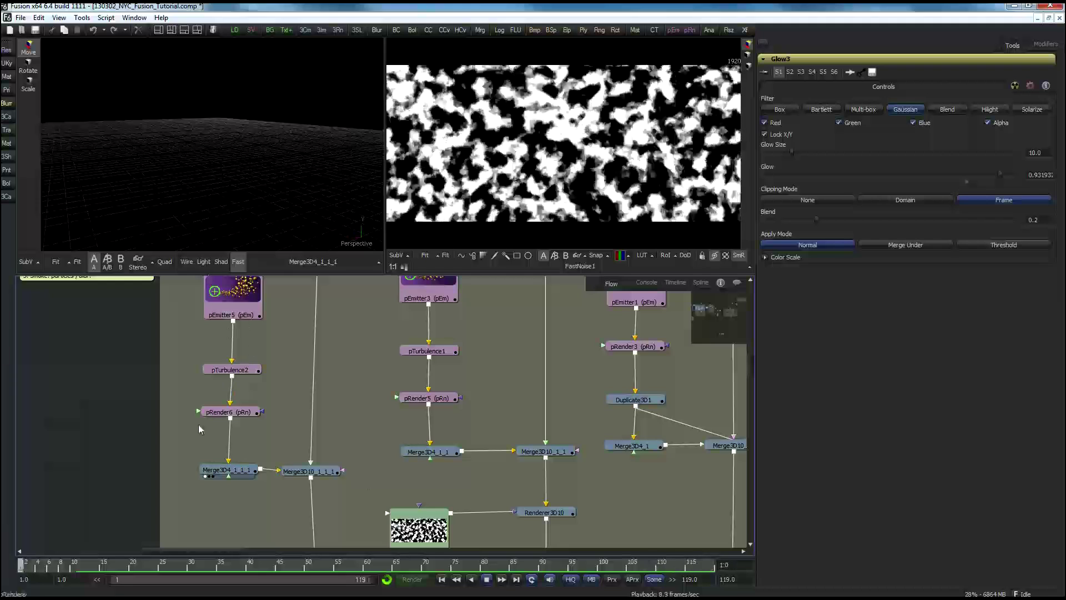
{"action": "left_click_drag", "start_coordinate": [230, 416], "coordinate": [233, 222]}
Display the rendered smoke from Renderer3D11 and its blurred version from Blur9 in the first viewer.
{"action": "left_click_drag", "start_coordinate": [383, 474], "coordinate": [373, 427]}
{"action": "left_click", "coordinate": [315, 399]}
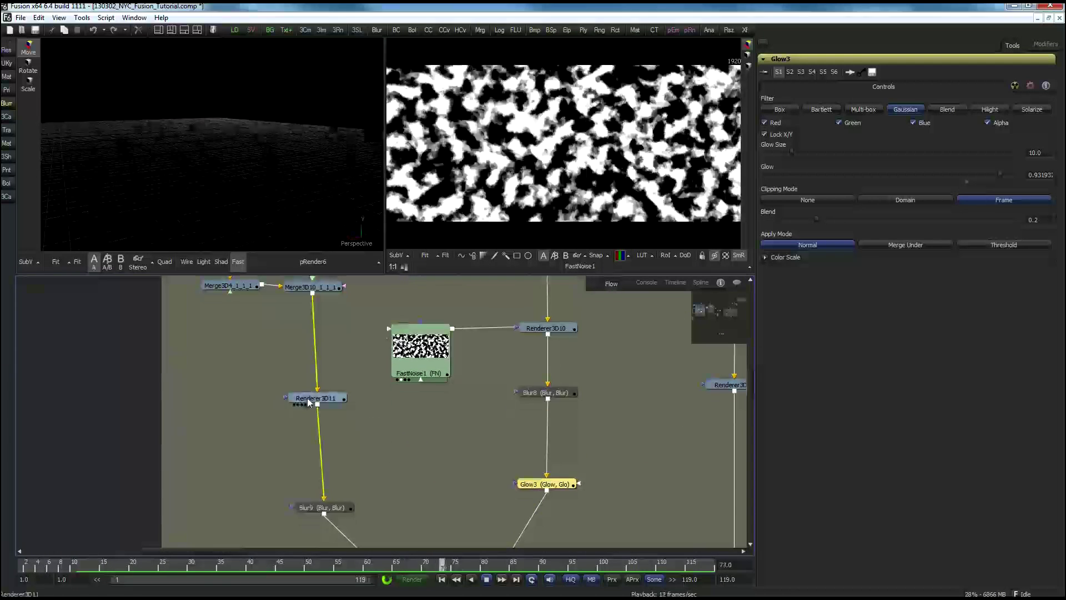
{"action": "key", "text": "1"}
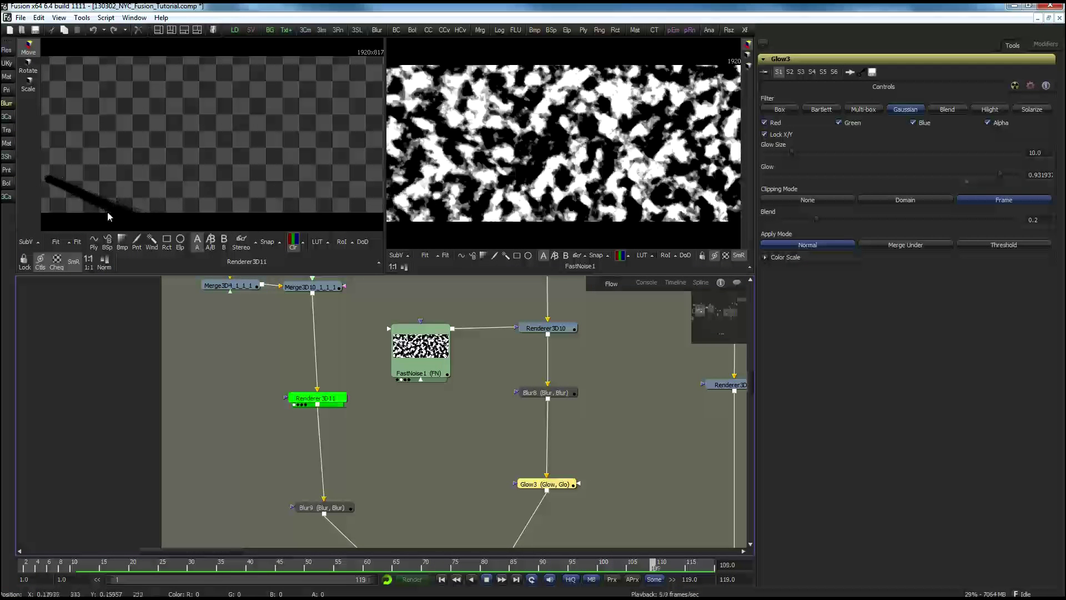
{"action": "left_click_drag", "start_coordinate": [441, 481], "coordinate": [411, 388]}
{"action": "left_click_drag", "start_coordinate": [268, 420], "coordinate": [151, 108]}
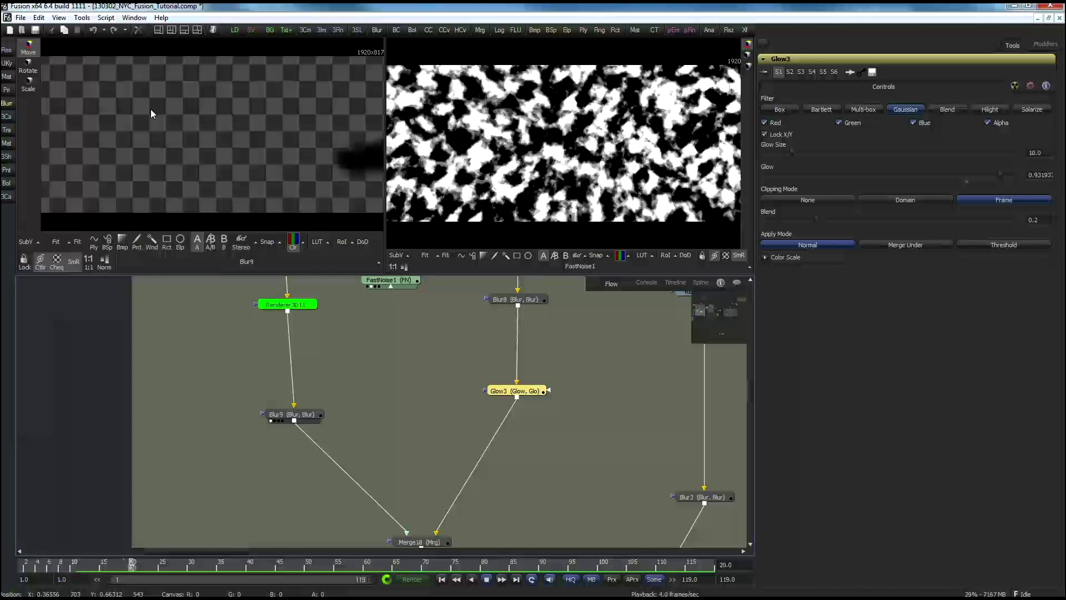
Trace the flow from Blur9 through the downstream merges and over to the Arecraft node group.
{"action": "left_click_drag", "start_coordinate": [450, 442], "coordinate": [330, 354]}
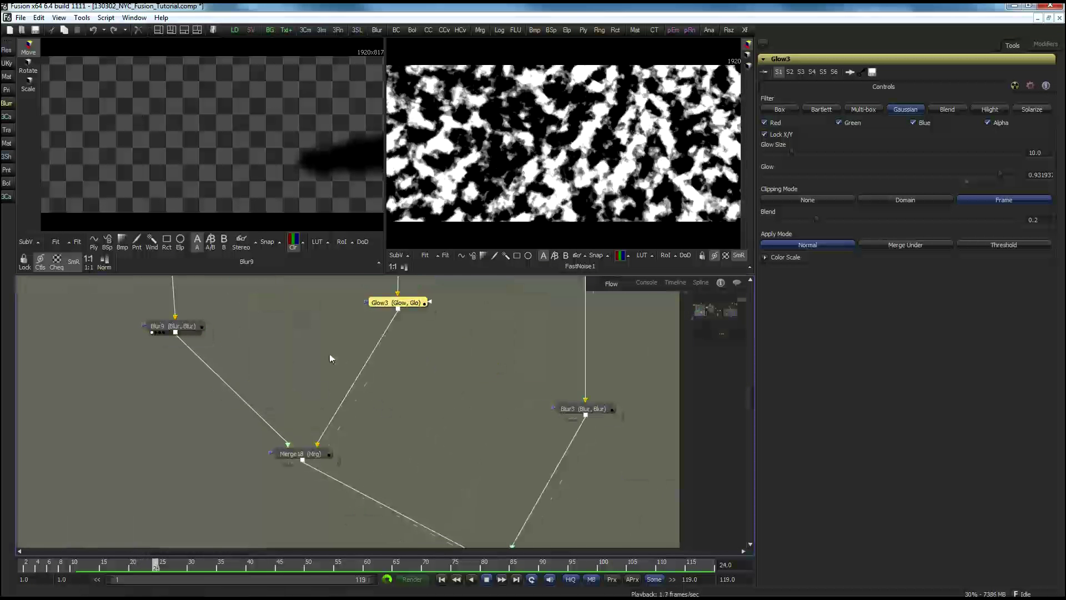
{"action": "left_click_drag", "start_coordinate": [398, 328], "coordinate": [386, 395]}
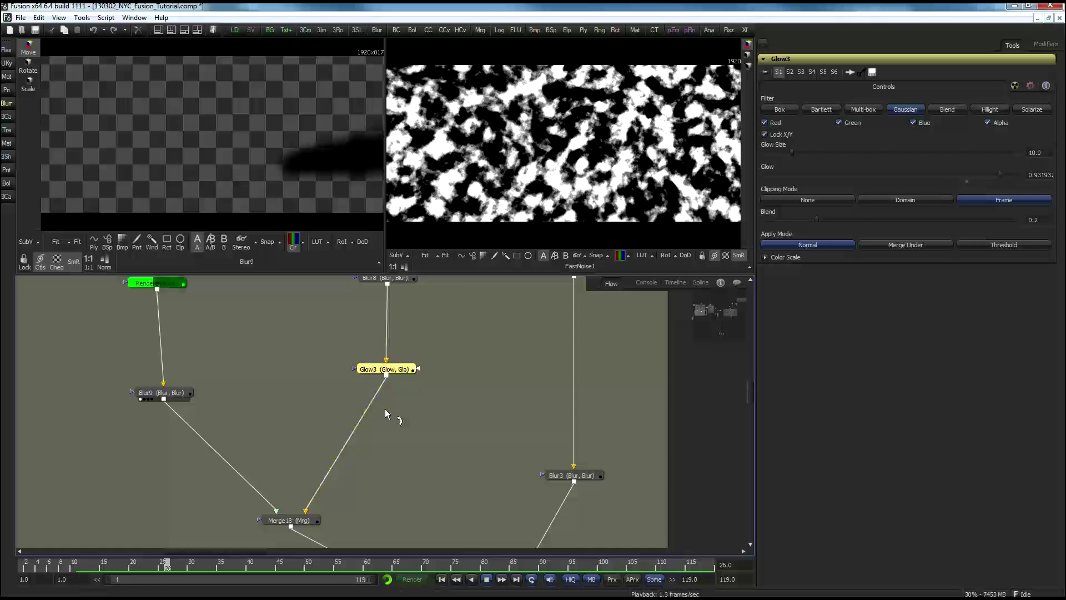
{"action": "left_click_drag", "start_coordinate": [451, 452], "coordinate": [330, 315]}
{"action": "left_click_drag", "start_coordinate": [474, 432], "coordinate": [464, 531]}
{"action": "left_click_drag", "start_coordinate": [445, 491], "coordinate": [412, 372]}
{"action": "left_click_drag", "start_coordinate": [603, 501], "coordinate": [494, 398]}
{"action": "scroll", "coordinate": [494, 399], "scroll_direction": "up", "scroll_amount": 5}
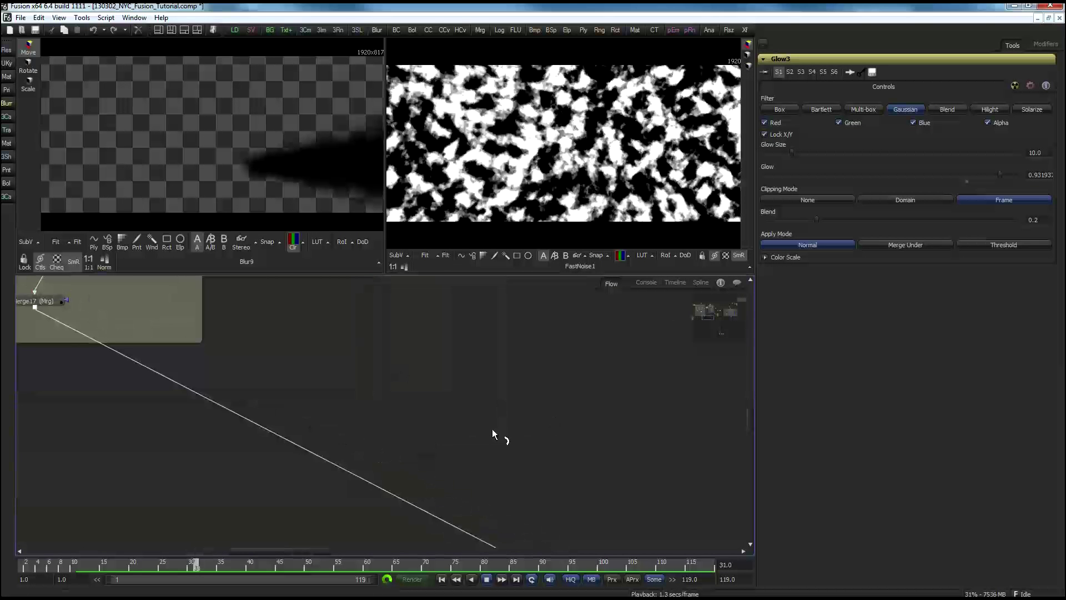
{"action": "scroll", "coordinate": [483, 412], "scroll_direction": "down", "scroll_amount": 6}
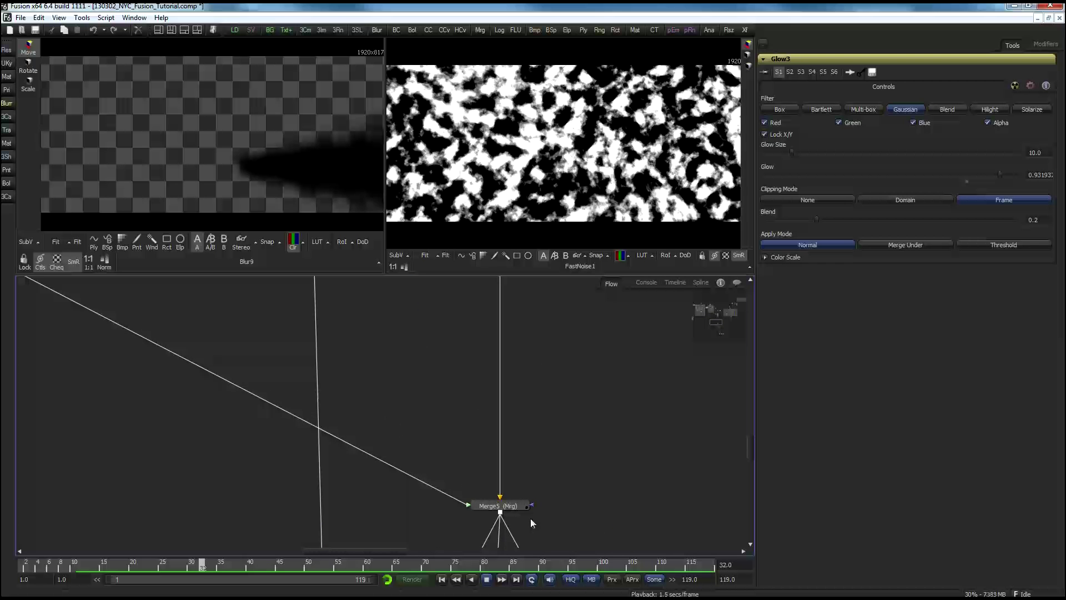
{"action": "scroll", "coordinate": [550, 372], "scroll_direction": "up", "scroll_amount": 4}
{"action": "scroll", "coordinate": [552, 371], "scroll_direction": "up", "scroll_amount": 3}
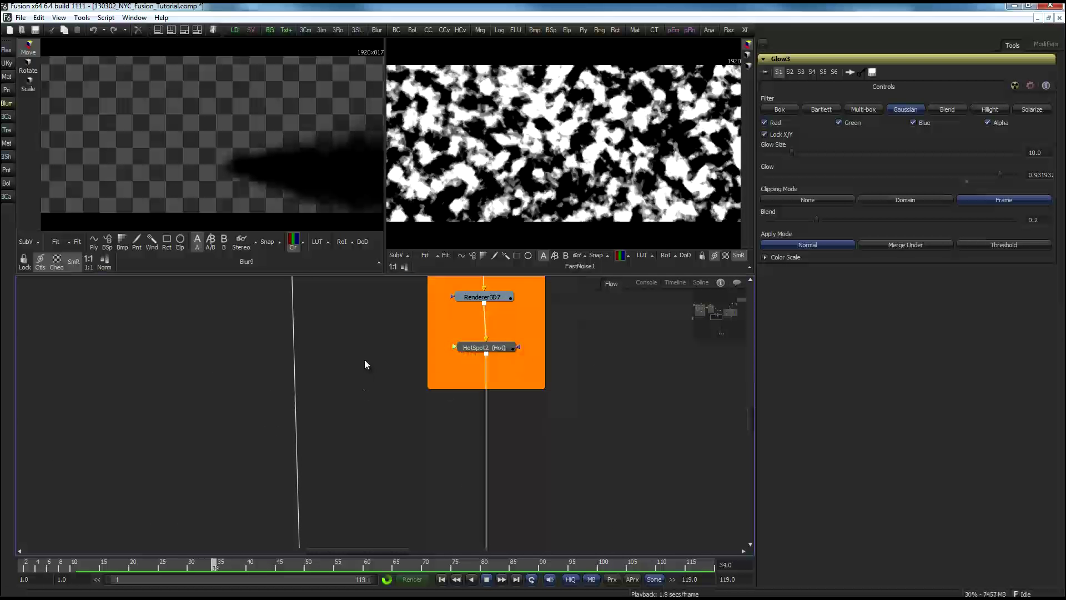
{"action": "scroll", "coordinate": [363, 361], "scroll_direction": "up", "scroll_amount": 2}
{"action": "right_click", "coordinate": [360, 327]}
{"action": "left_click", "coordinate": [317, 382]}
{"action": "left_click_drag", "start_coordinate": [345, 367], "coordinate": [379, 473]}
{"action": "scroll", "coordinate": [406, 394], "scroll_direction": "up", "scroll_amount": 3}
{"action": "left_click_drag", "start_coordinate": [384, 377], "coordinate": [324, 513]}
{"action": "left_click_drag", "start_coordinate": [293, 399], "coordinate": [359, 489]}
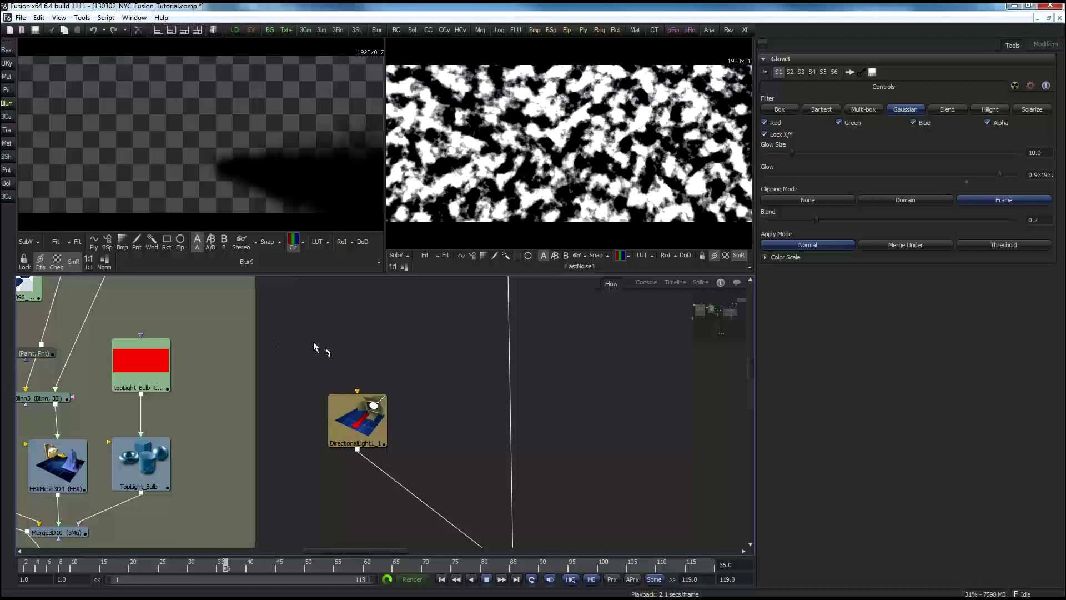
{"action": "left_click_drag", "start_coordinate": [305, 348], "coordinate": [430, 415]}
{"action": "left_click_drag", "start_coordinate": [346, 398], "coordinate": [468, 386]}
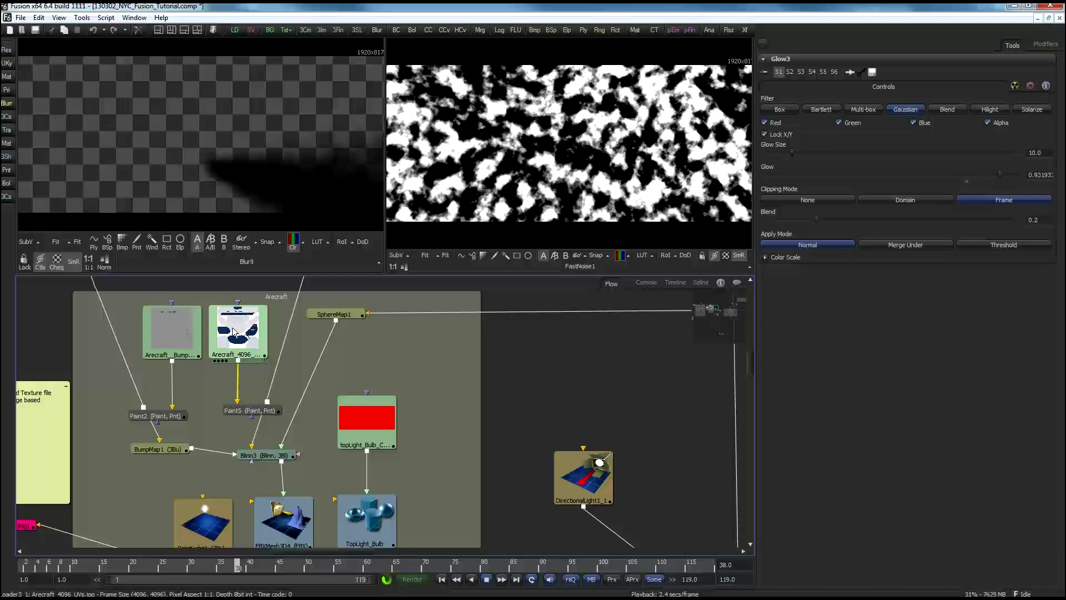
Display the aircraft bump texture and the FBXMesh3D4 aircraft model in the first viewer.
{"action": "left_click", "coordinate": [148, 361]}
{"action": "left_click_drag", "start_coordinate": [312, 480], "coordinate": [316, 452]}
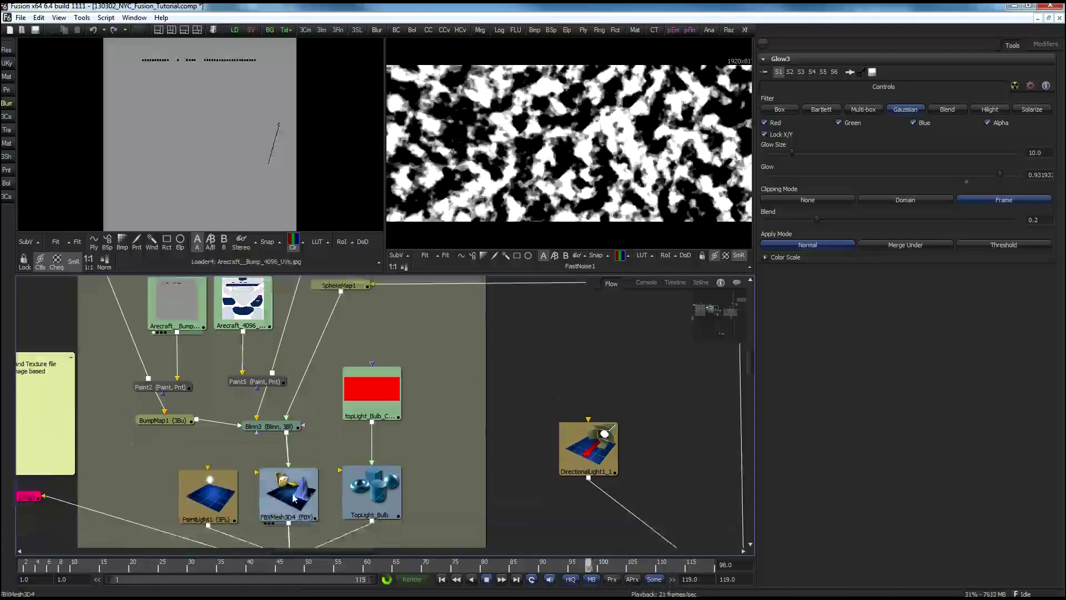
{"action": "left_click_drag", "start_coordinate": [213, 135], "coordinate": [214, 135]}
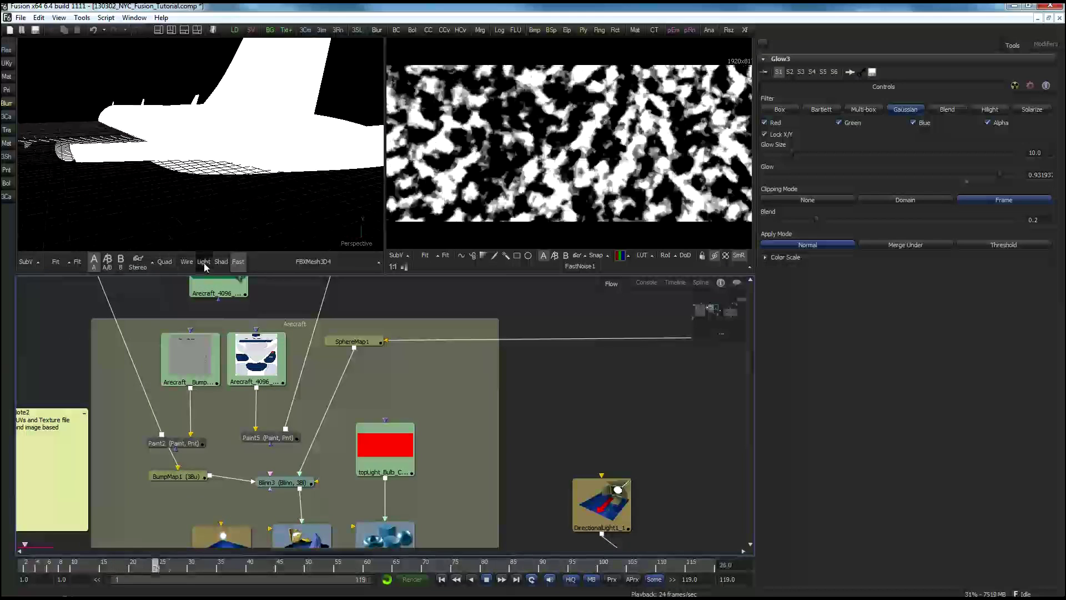
Turn on lighting for the FBXMesh3D4 view and orbit the model to inspect the fuselage windows.
{"action": "left_click", "coordinate": [203, 262]}
{"action": "left_click_drag", "start_coordinate": [182, 191], "coordinate": [205, 211]}
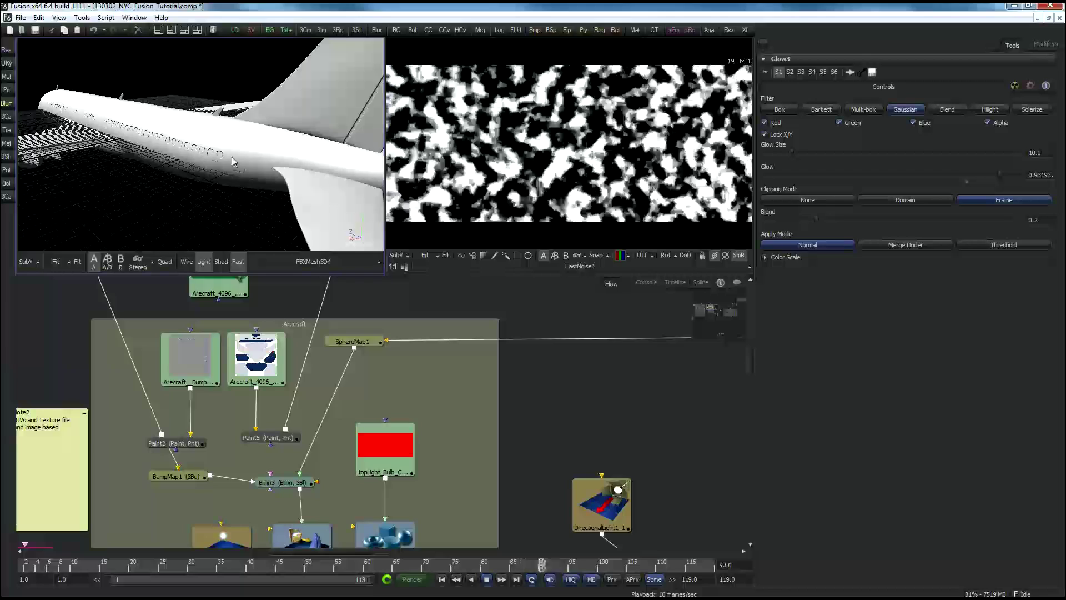
{"action": "left_click_drag", "start_coordinate": [249, 178], "coordinate": [209, 196]}
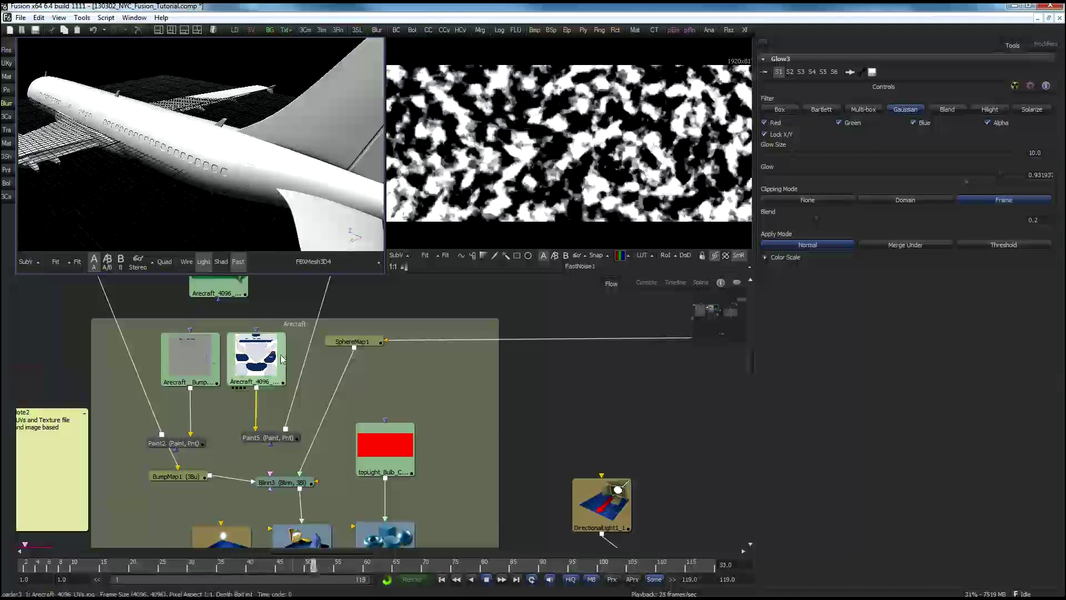
Display the aircraft bump texture in the second viewer, followed by the Merge1 output with the UV overlay.
{"action": "left_click_drag", "start_coordinate": [191, 365], "coordinate": [585, 124]}
{"action": "left_click_drag", "start_coordinate": [560, 89], "coordinate": [525, 195]}
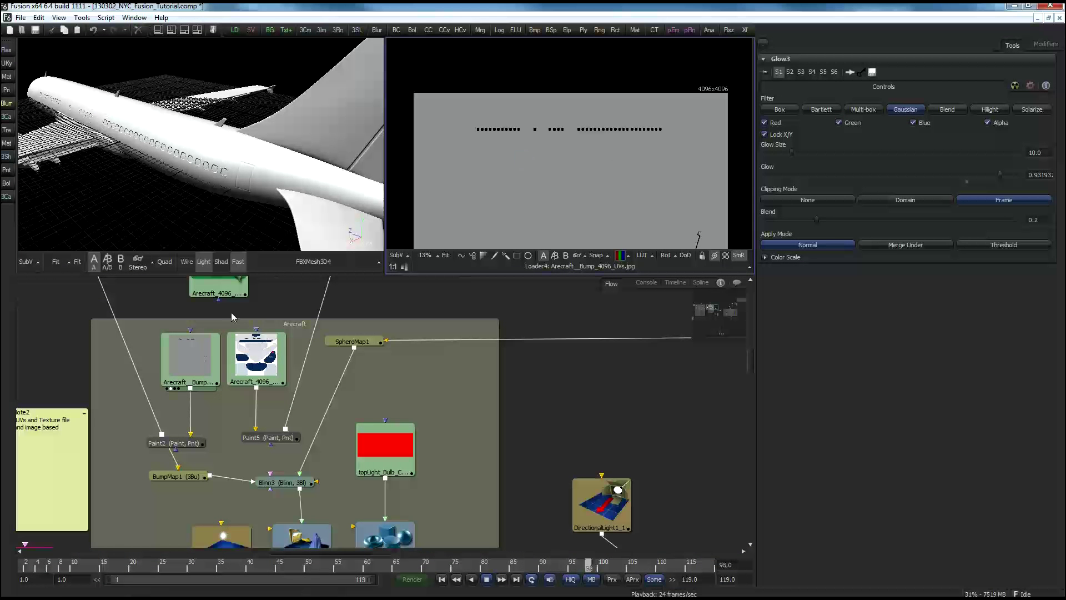
{"action": "scroll", "coordinate": [231, 318], "scroll_direction": "up", "scroll_amount": 3}
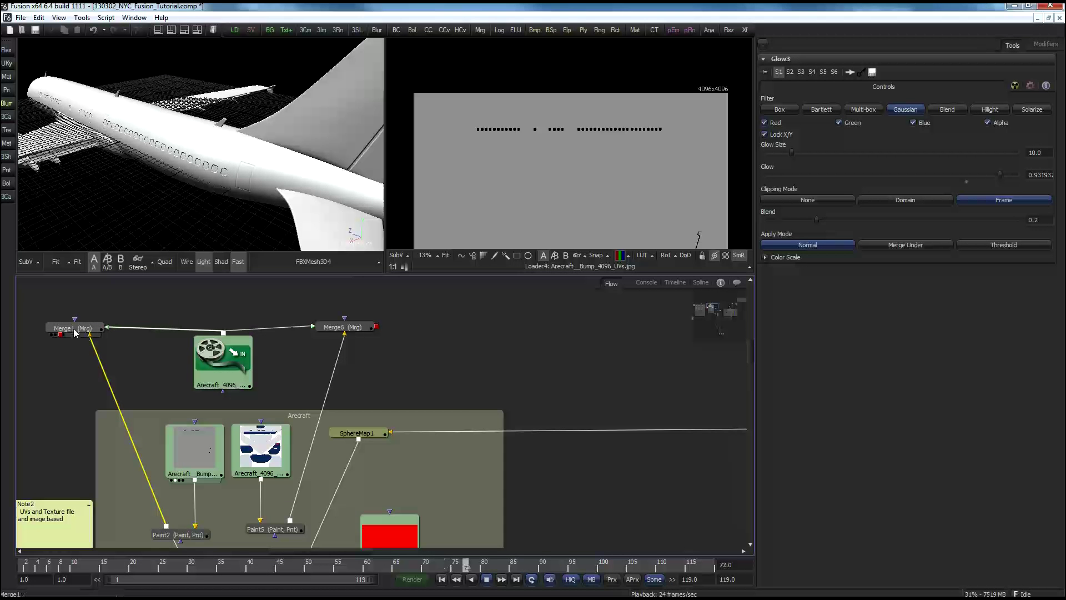
{"action": "left_click_drag", "start_coordinate": [74, 329], "coordinate": [507, 203]}
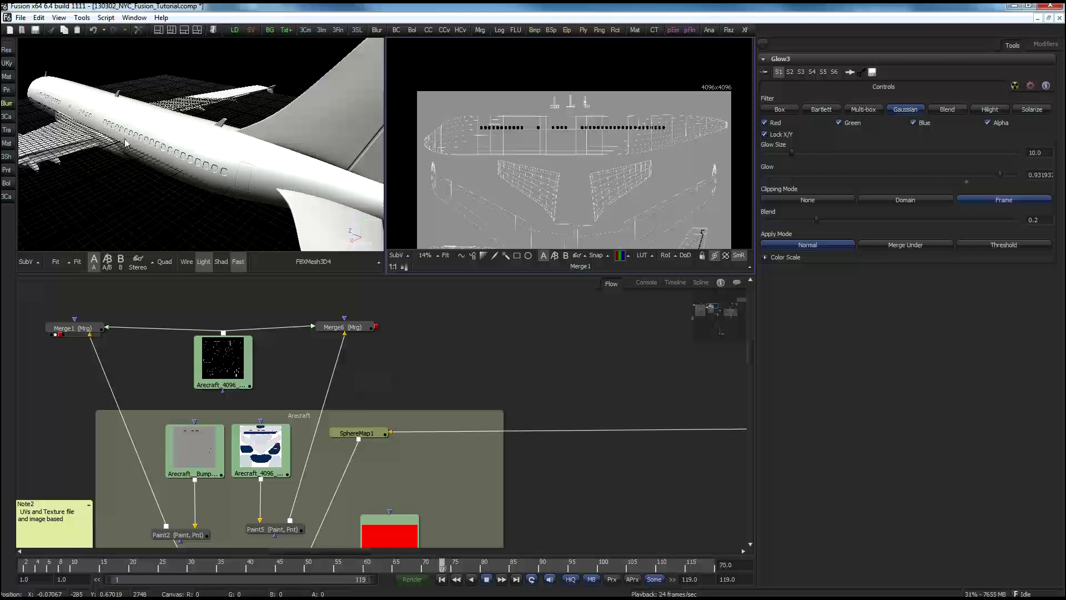
Examine the bump details against the UV wireframe of the fuselage, wings and tail in Merge1.
{"action": "left_click_drag", "start_coordinate": [470, 150], "coordinate": [543, 172]}
{"action": "left_click_drag", "start_coordinate": [531, 136], "coordinate": [456, 175]}
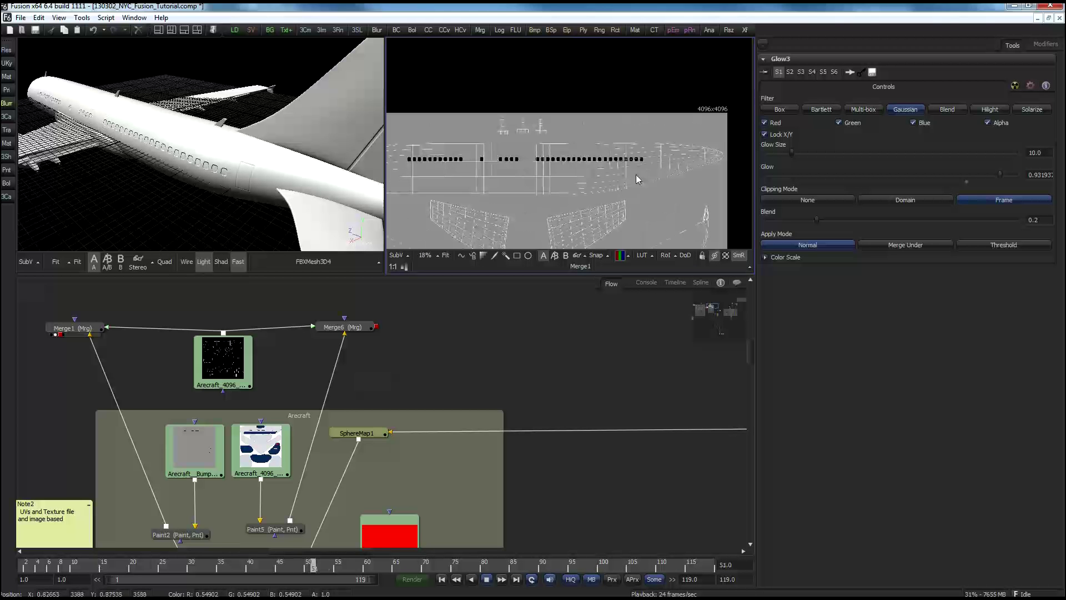
{"action": "left_click_drag", "start_coordinate": [535, 213], "coordinate": [530, 142]}
{"action": "left_click_drag", "start_coordinate": [622, 210], "coordinate": [631, 183]}
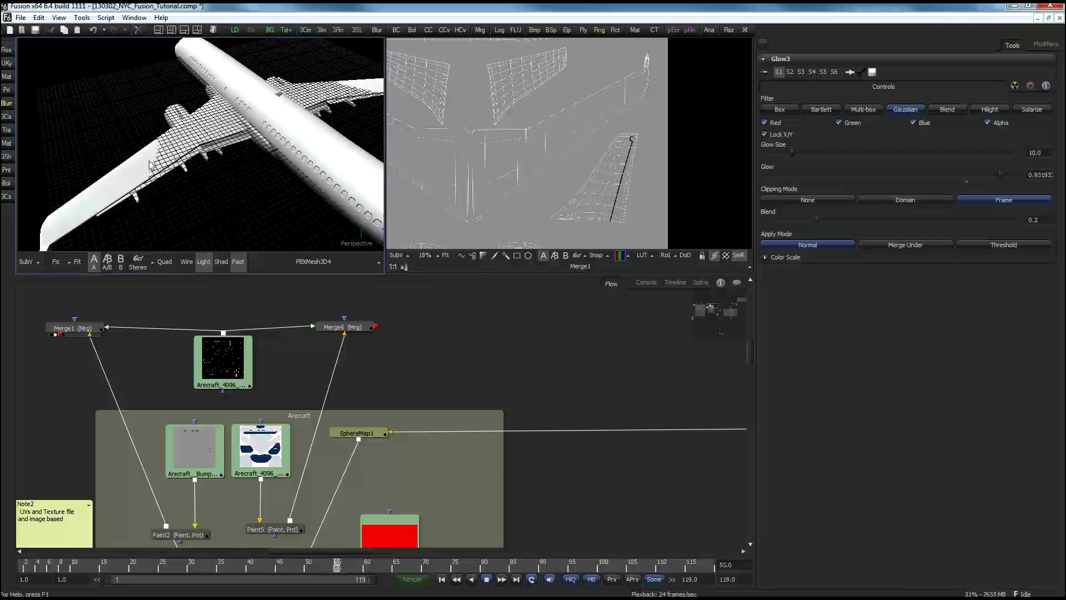
Turn off the grid in the FBXMesh3D4 perspective view so the wing surface shows clearly.
{"action": "right_click", "coordinate": [128, 125]}
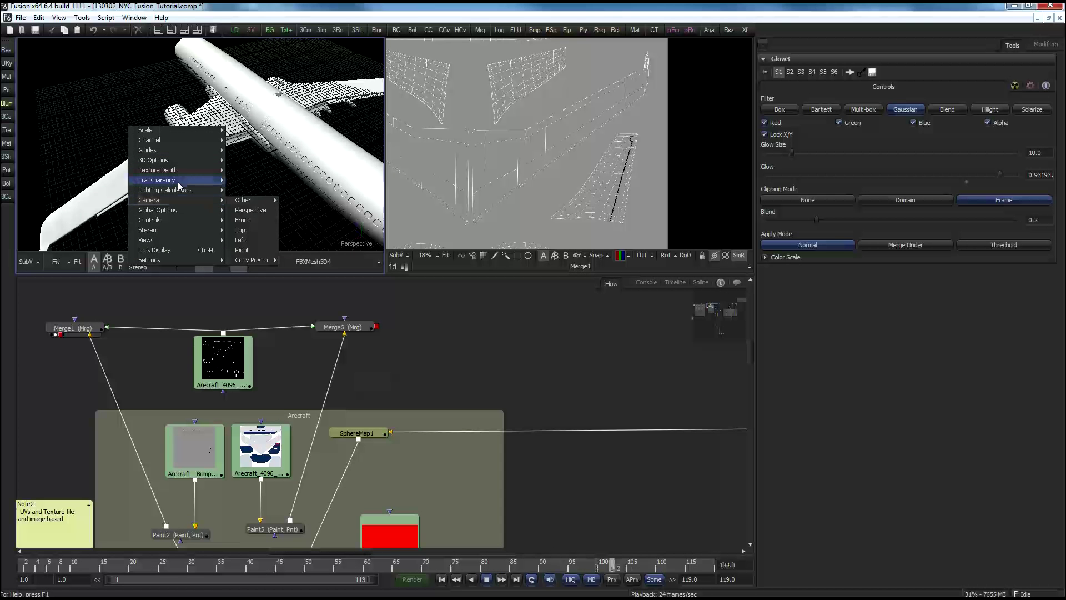
{"action": "mouse_move", "coordinate": [177, 160]}
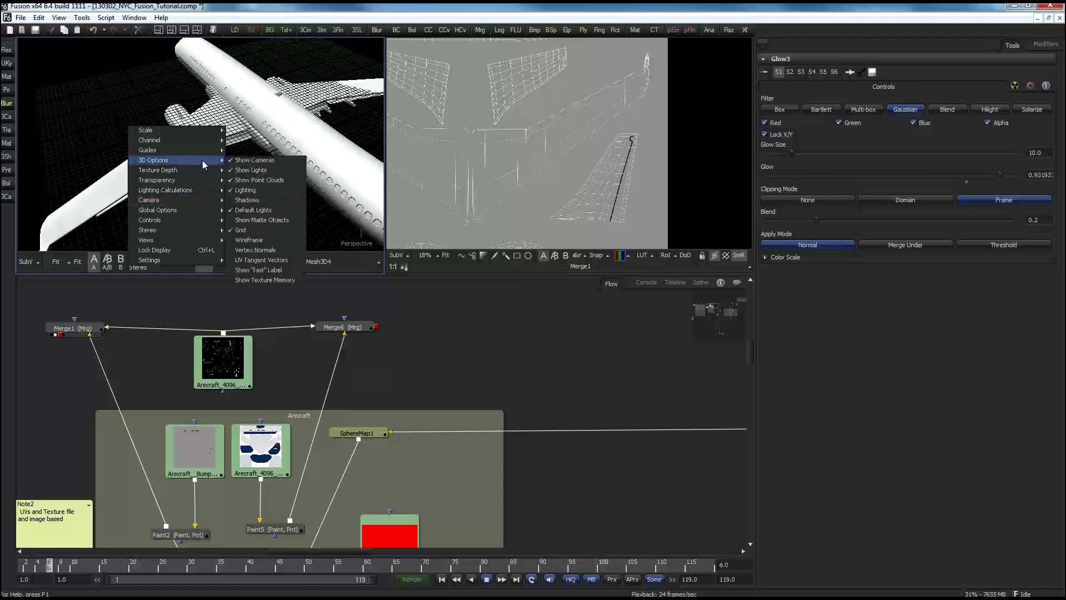
{"action": "left_click", "coordinate": [255, 230]}
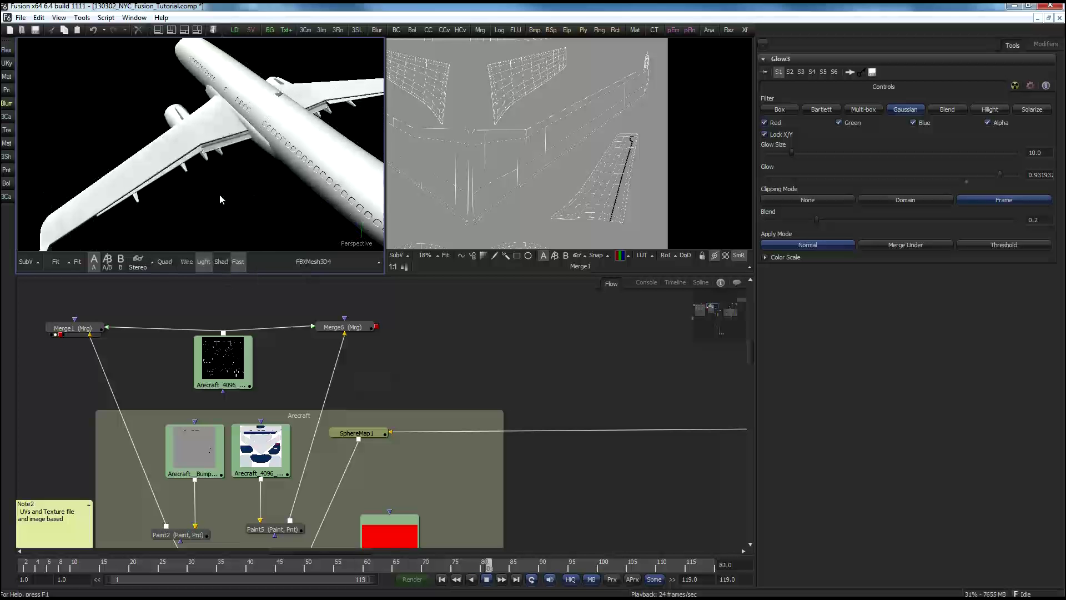
{"action": "left_click_drag", "start_coordinate": [119, 184], "coordinate": [345, 157]}
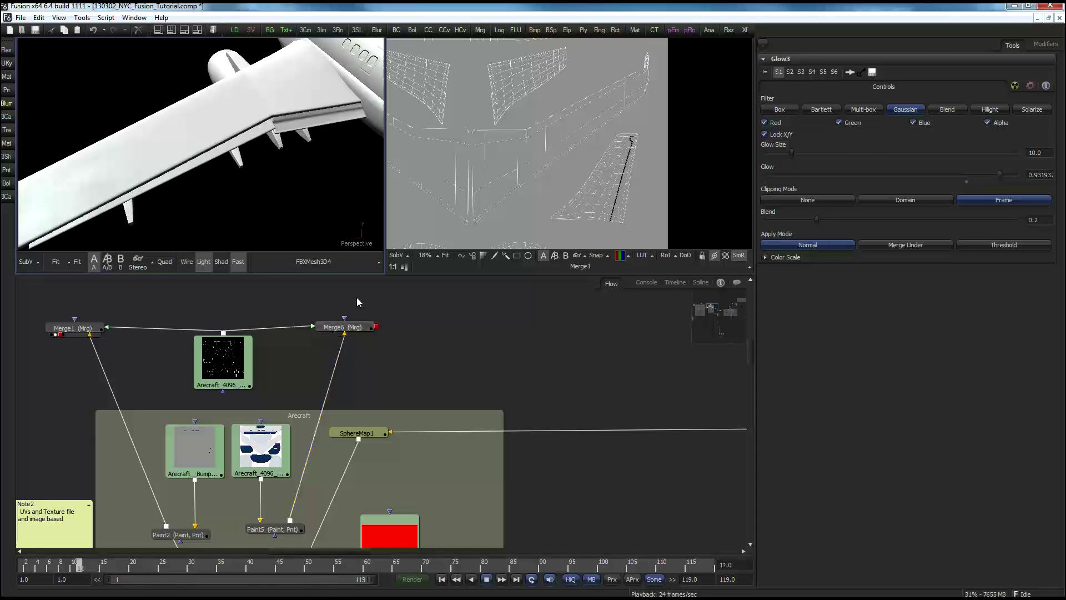
Select the Paint2 node that feeds the bump map and start a polyline stroke in it.
{"action": "left_click_drag", "start_coordinate": [165, 378], "coordinate": [242, 376]}
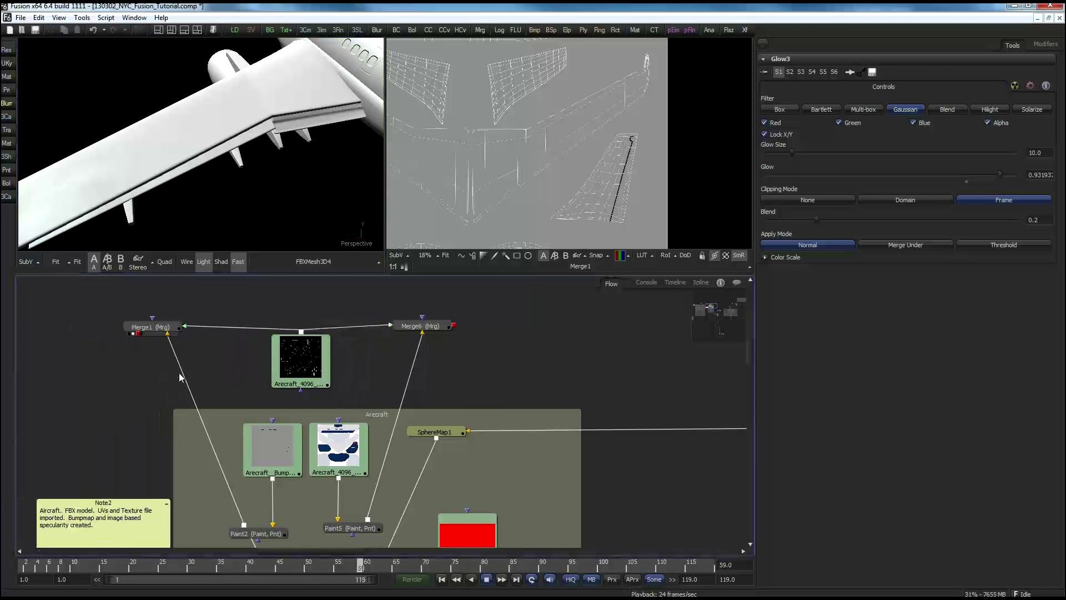
{"action": "scroll", "coordinate": [287, 498], "scroll_direction": "down", "scroll_amount": 3}
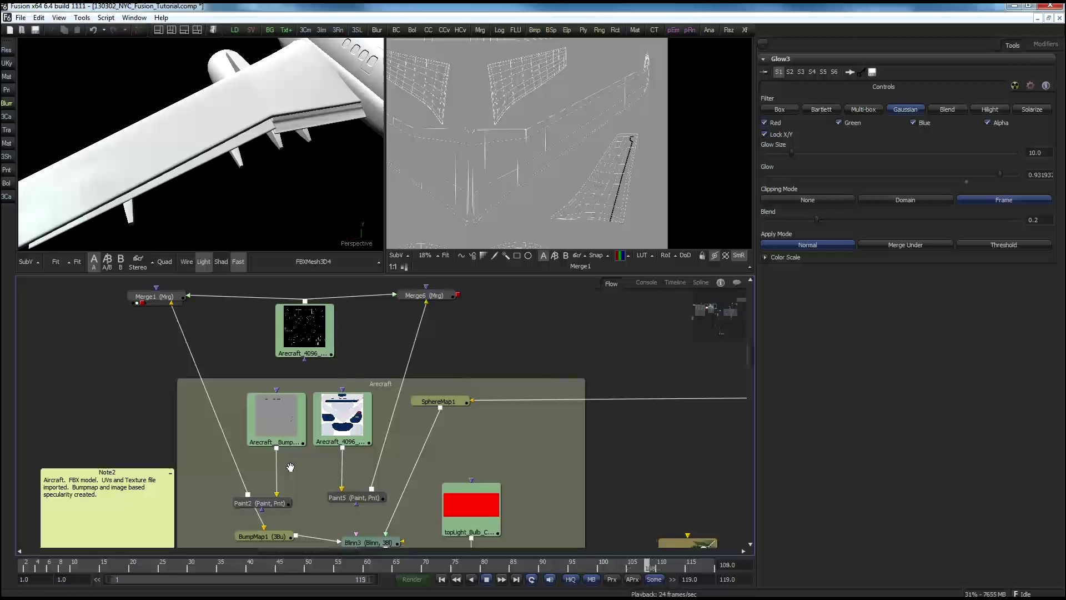
{"action": "left_click", "coordinate": [264, 505]}
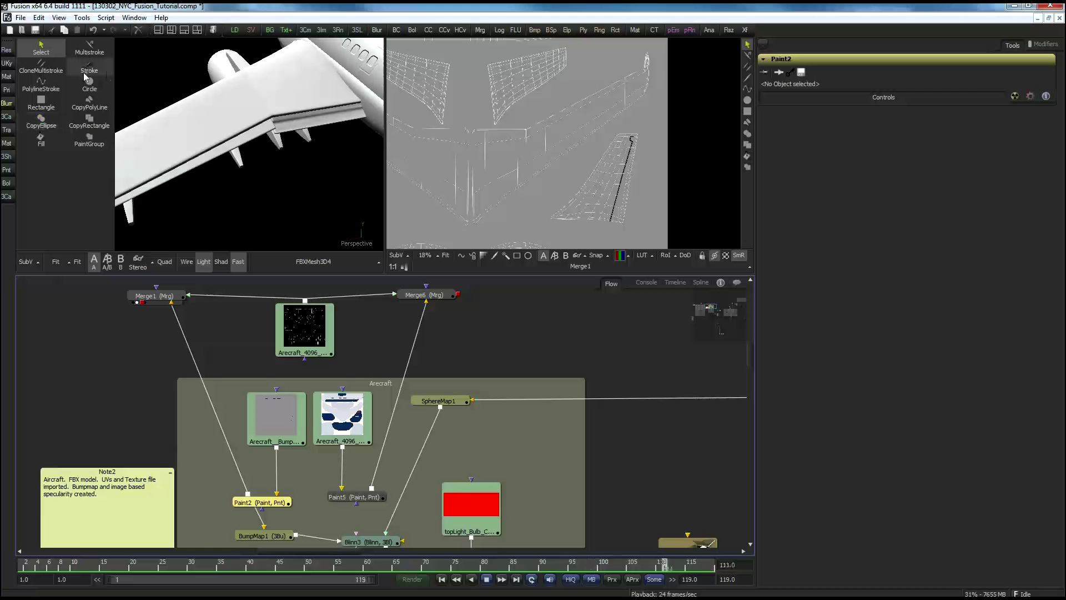
{"action": "left_click", "coordinate": [41, 85]}
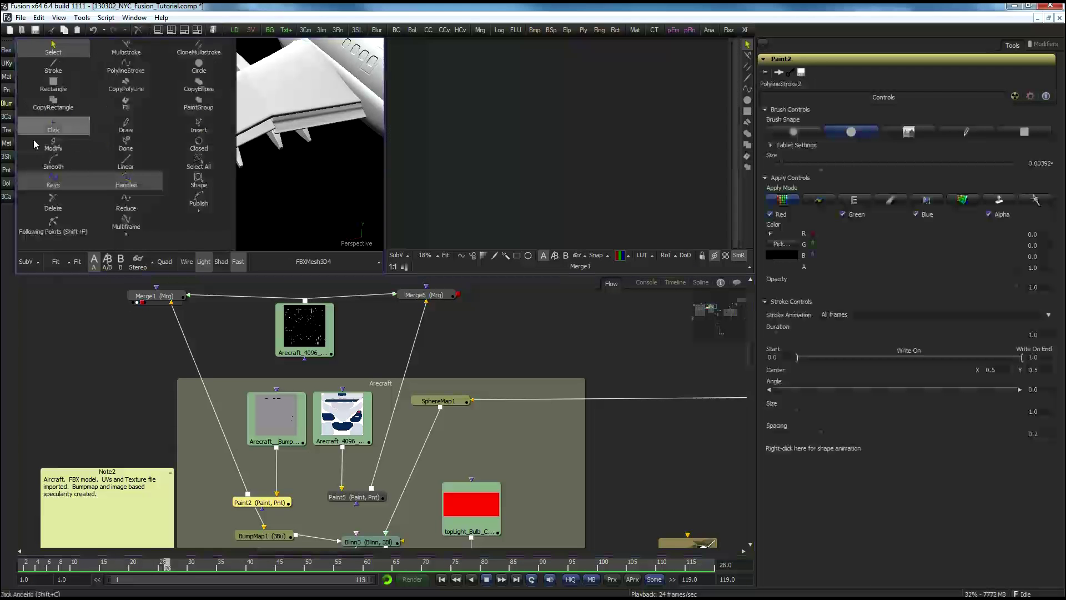
Set the button style of the first viewer's paint toolbar to icons only.
{"action": "right_click", "coordinate": [203, 238]}
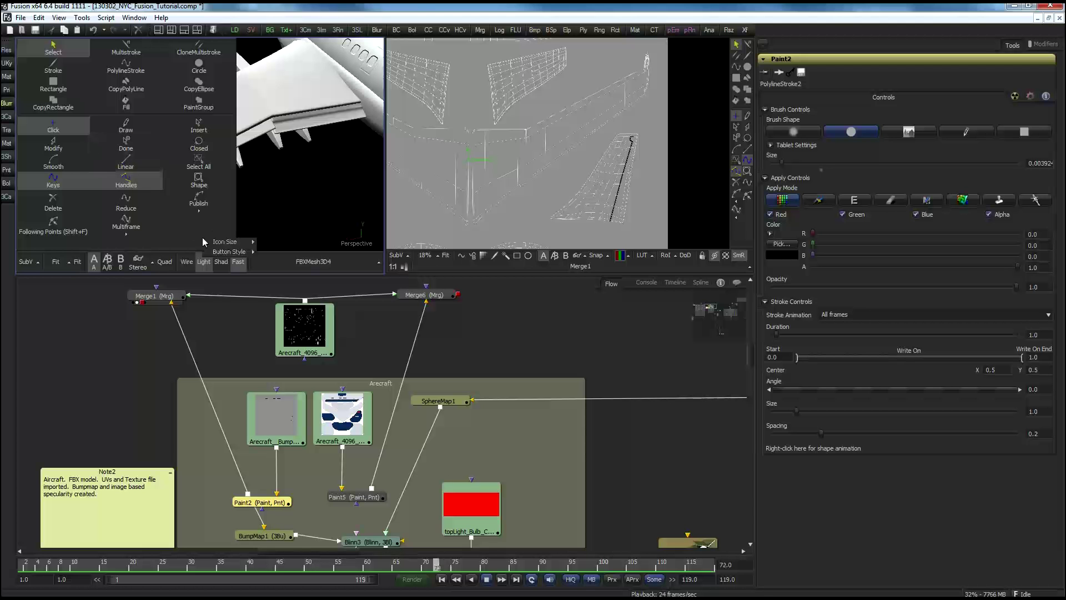
{"action": "mouse_move", "coordinate": [228, 251]}
{"action": "left_click", "coordinate": [288, 261]}
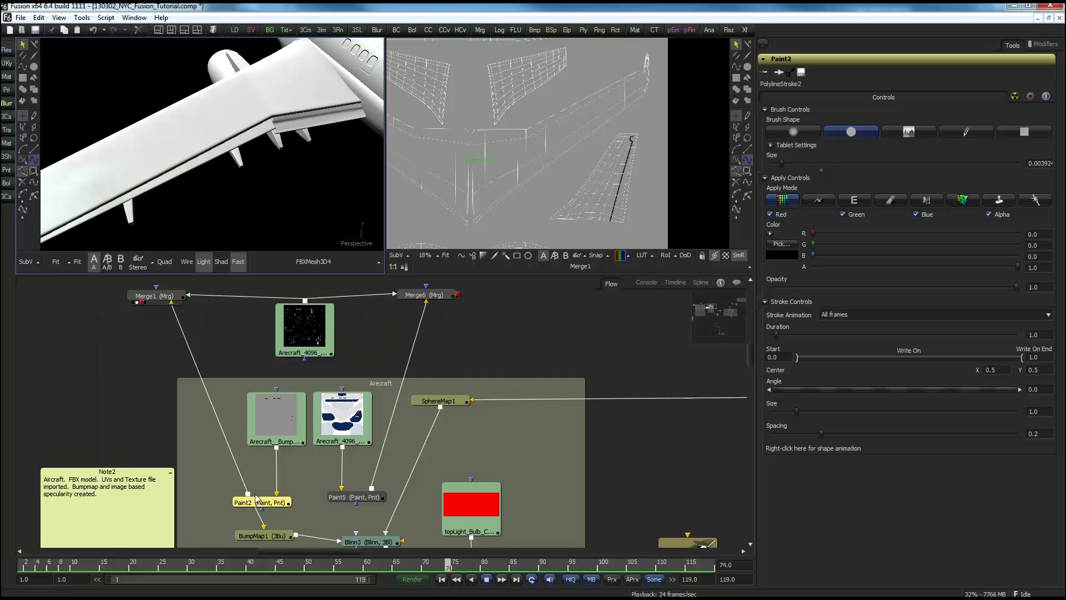
Display the Paint2 output in the second viewer, followed by the Merge1 output with the wing's UV wireframe.
{"action": "mouse_move", "coordinate": [266, 507]}
{"action": "left_mouse_down"}
{"action": "mouse_move", "coordinate": [496, 201]}
{"action": "mouse_move", "coordinate": [491, 211]}
{"action": "left_mouse_up"}
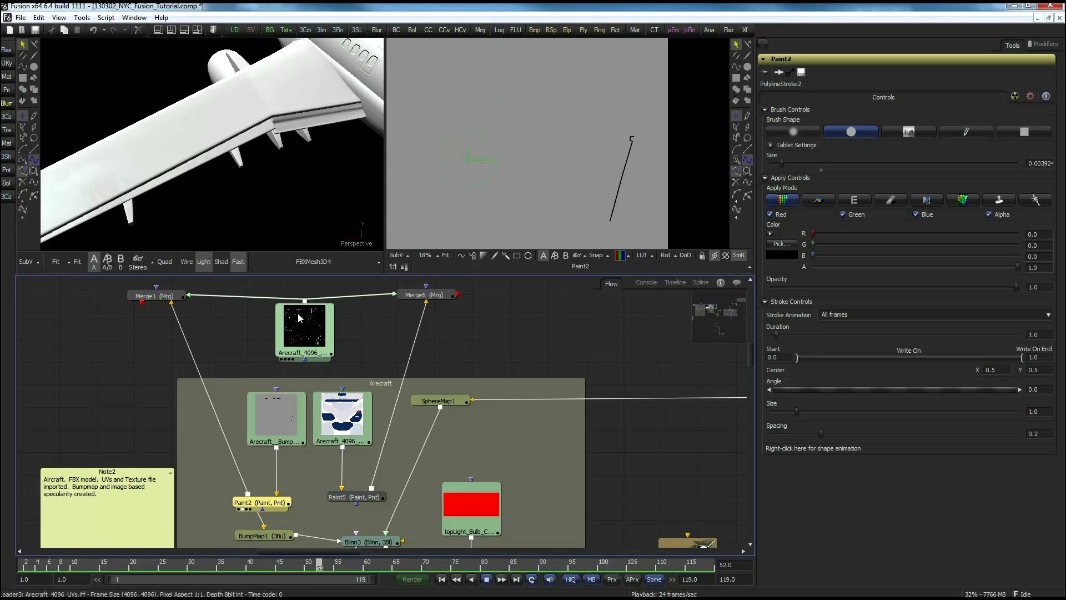
{"action": "left_click_drag", "start_coordinate": [169, 294], "coordinate": [529, 153]}
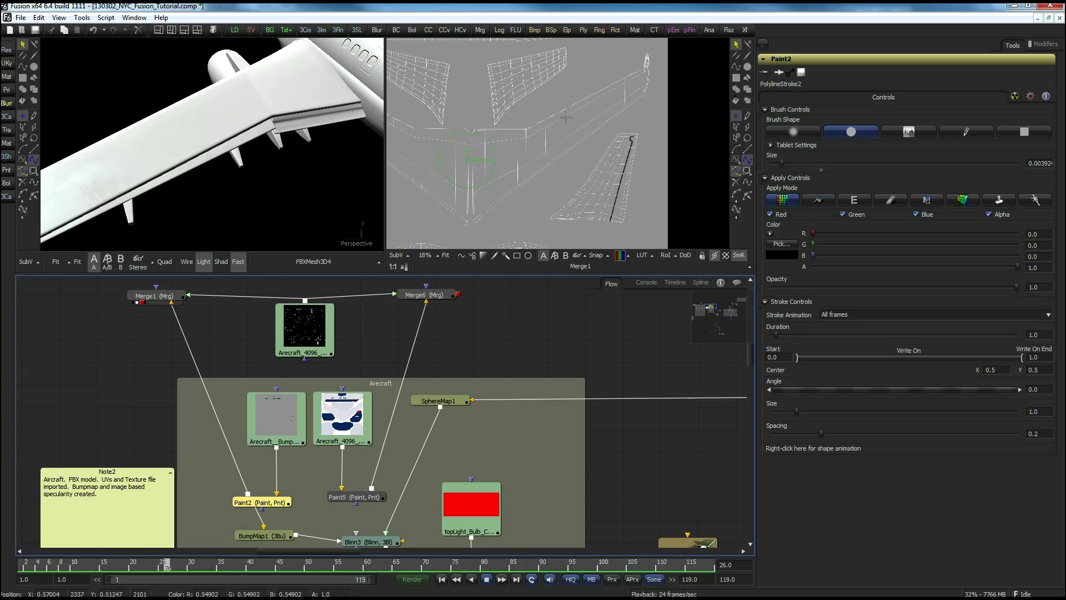
{"action": "scroll", "coordinate": [527, 130], "scroll_direction": "up", "scroll_amount": 4}
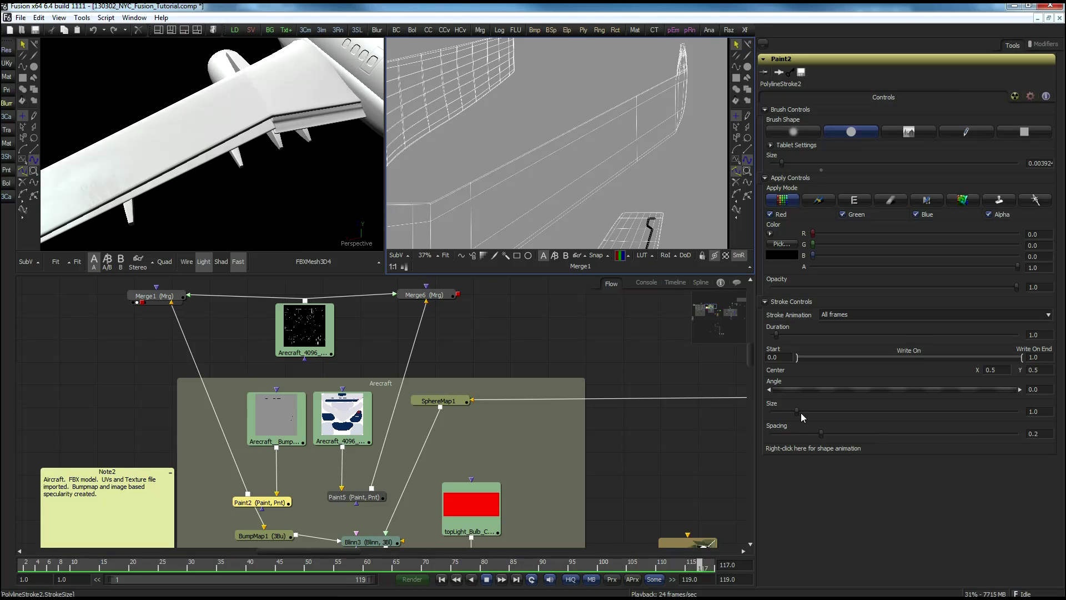
Draw a closed four-point flap outline along the wing's edge near its bend, with the stroke size reduced to about 0.09.
{"action": "left_click_drag", "start_coordinate": [795, 412], "coordinate": [777, 415]}
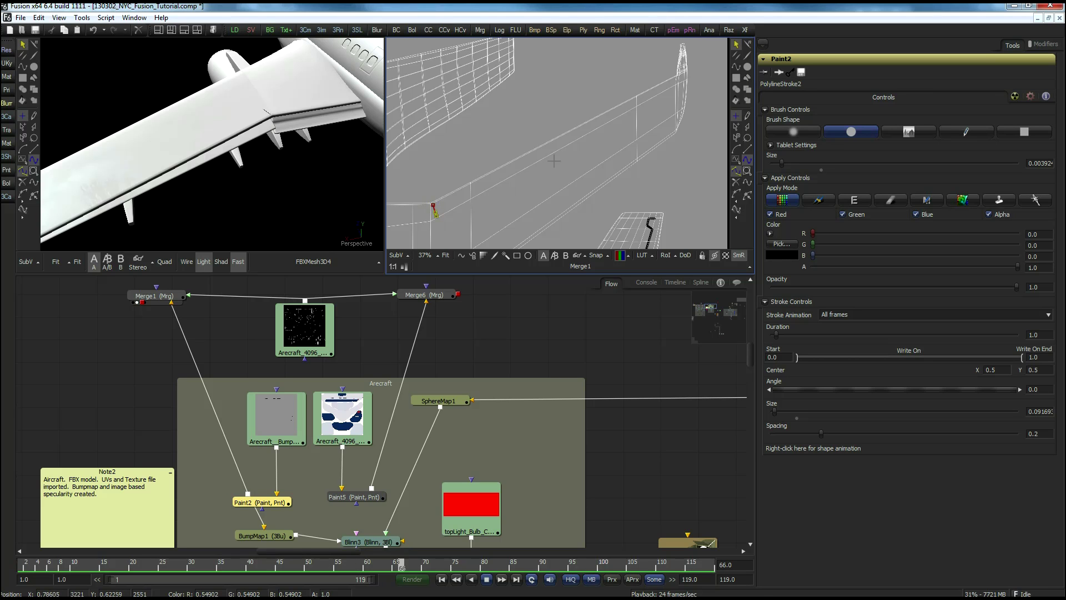
{"action": "left_click", "coordinate": [501, 182]}
{"action": "left_click", "coordinate": [497, 174]}
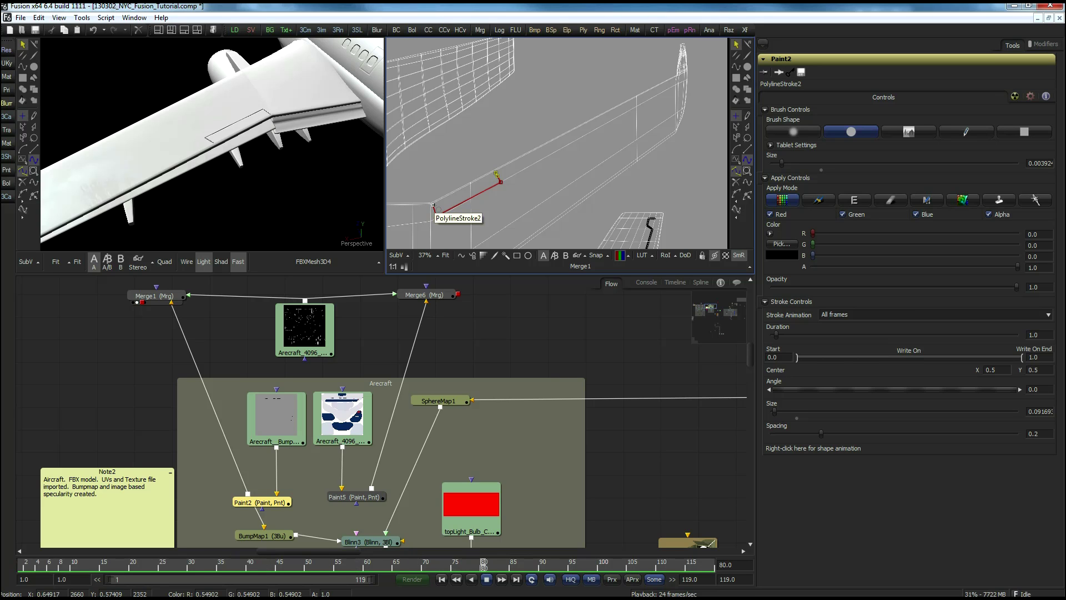
{"action": "left_click", "coordinate": [433, 204]}
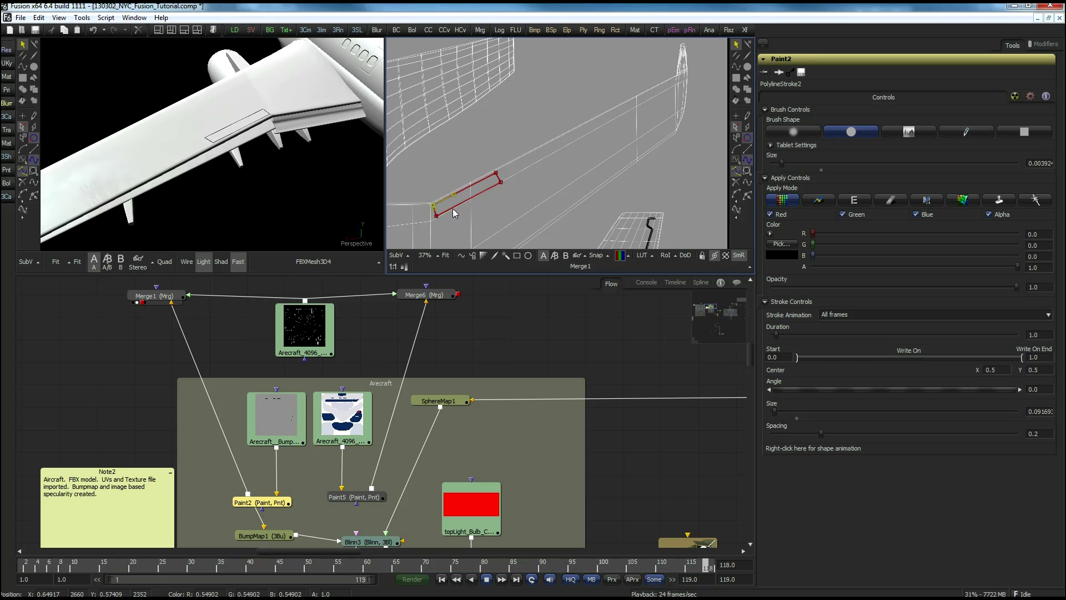
{"action": "left_click_drag", "start_coordinate": [252, 155], "coordinate": [201, 152]}
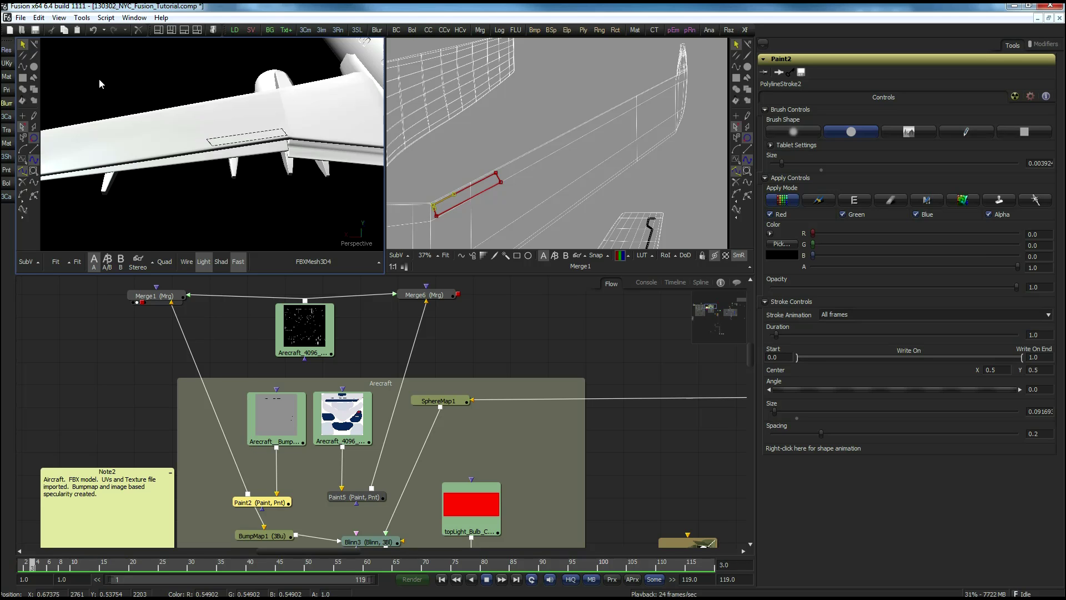
Draw a second closed flap outline adjoining the outer end of the first, as a new polyline stroke with size about 0.09.
{"action": "left_click", "coordinate": [23, 66]}
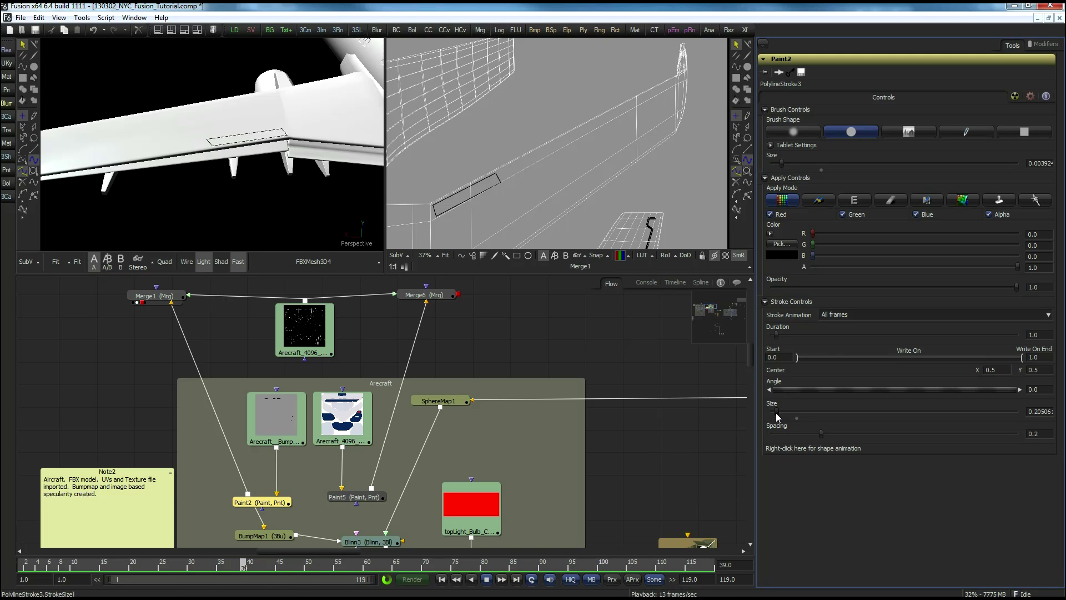
{"action": "left_click_drag", "start_coordinate": [776, 414], "coordinate": [775, 413]}
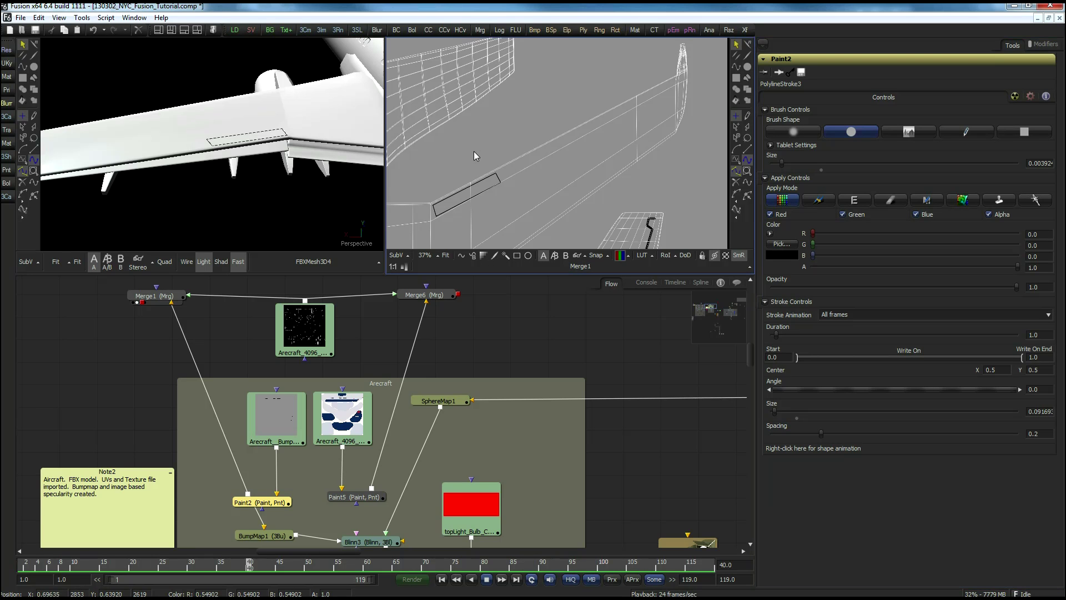
{"action": "scroll", "coordinate": [474, 155], "scroll_direction": "up", "scroll_amount": 5}
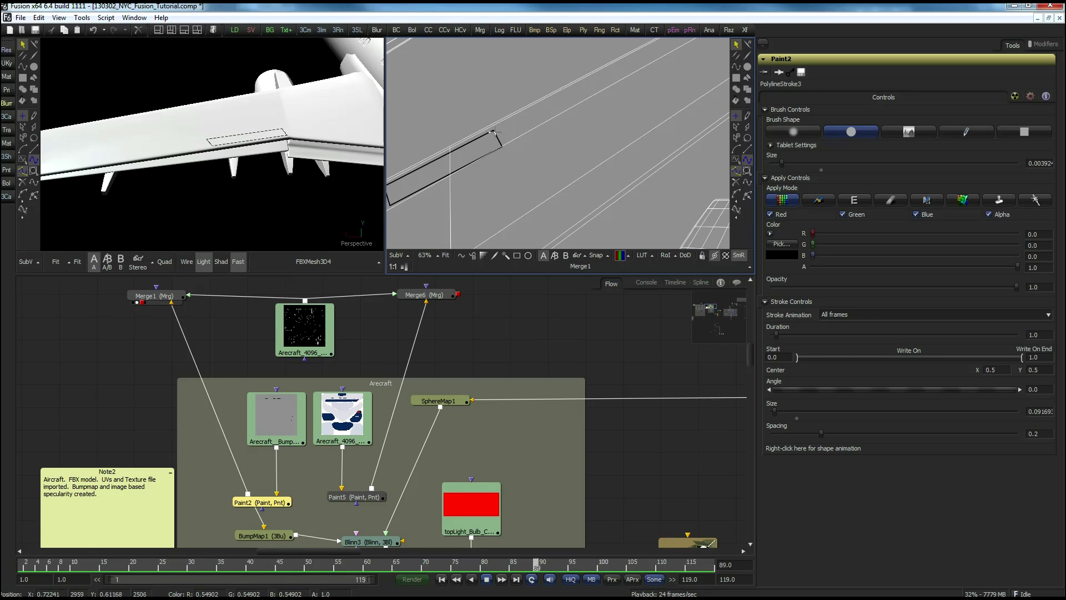
{"action": "left_click", "coordinate": [496, 130]}
{"action": "left_click", "coordinate": [504, 145]}
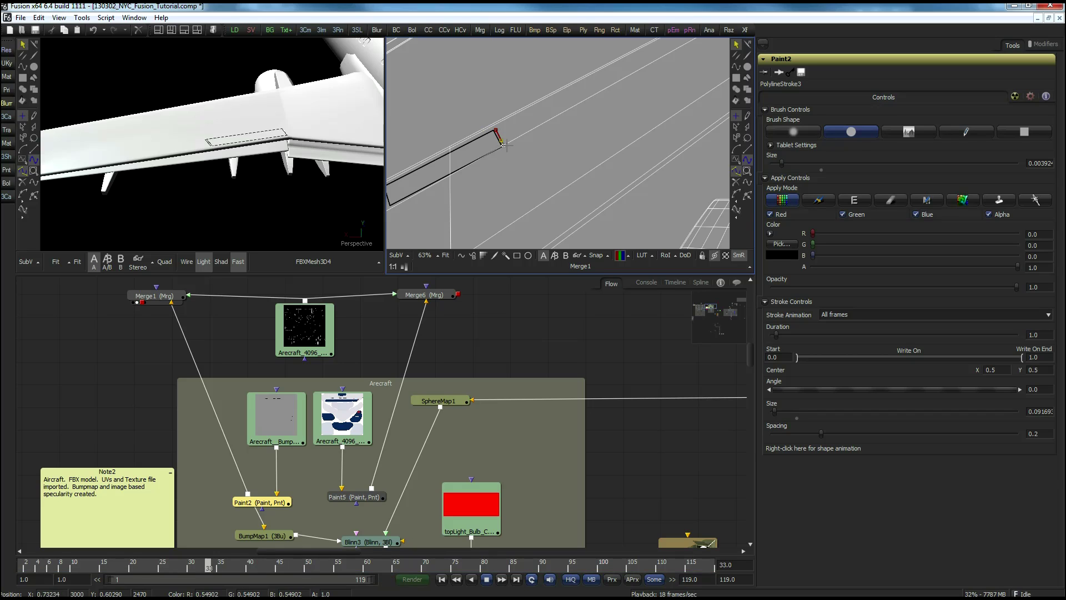
{"action": "left_click", "coordinate": [595, 95]}
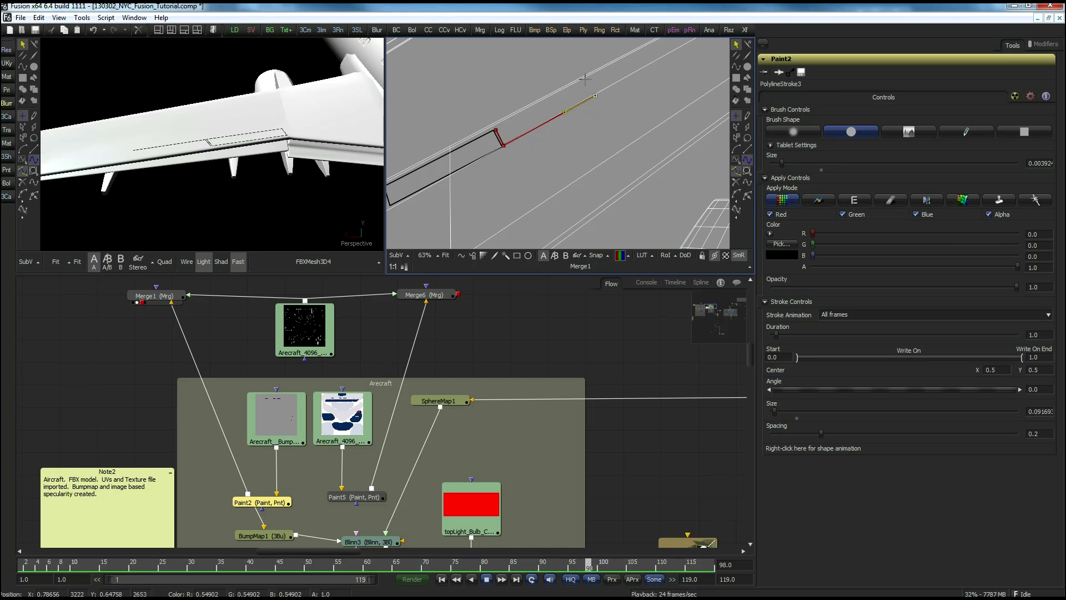
{"action": "left_click", "coordinate": [585, 80]}
{"action": "left_click", "coordinate": [495, 131]}
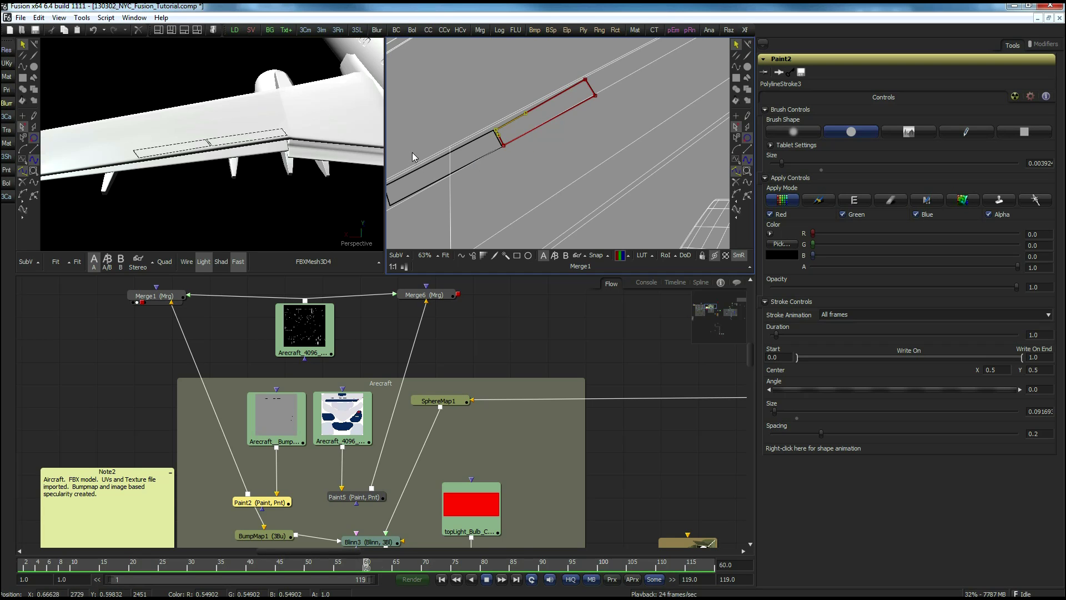
{"action": "left_click_drag", "start_coordinate": [284, 123], "coordinate": [296, 196]}
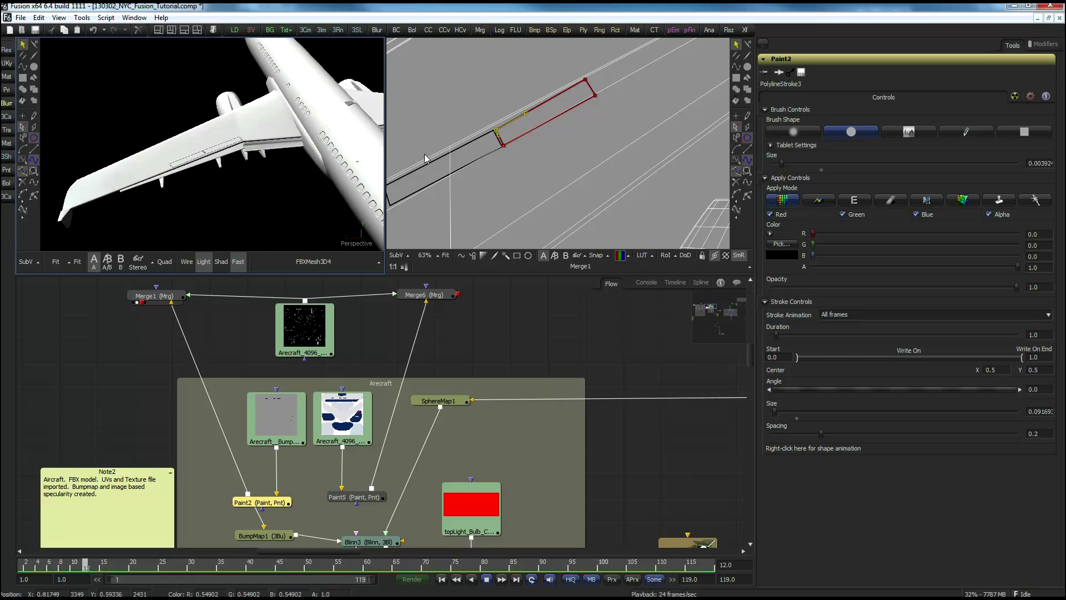
Draw a third closed flap outline further towards the wingtip, as a new polyline stroke with size about 0.18.
{"action": "left_click", "coordinate": [22, 115]}
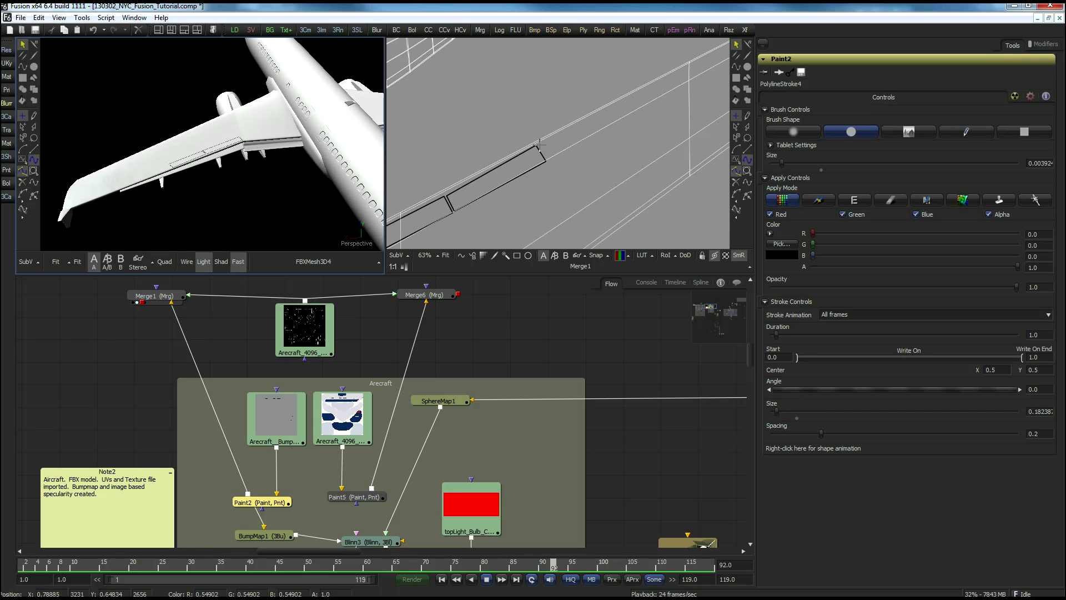
{"action": "left_click", "coordinate": [539, 144]}
{"action": "left_click", "coordinate": [548, 159]}
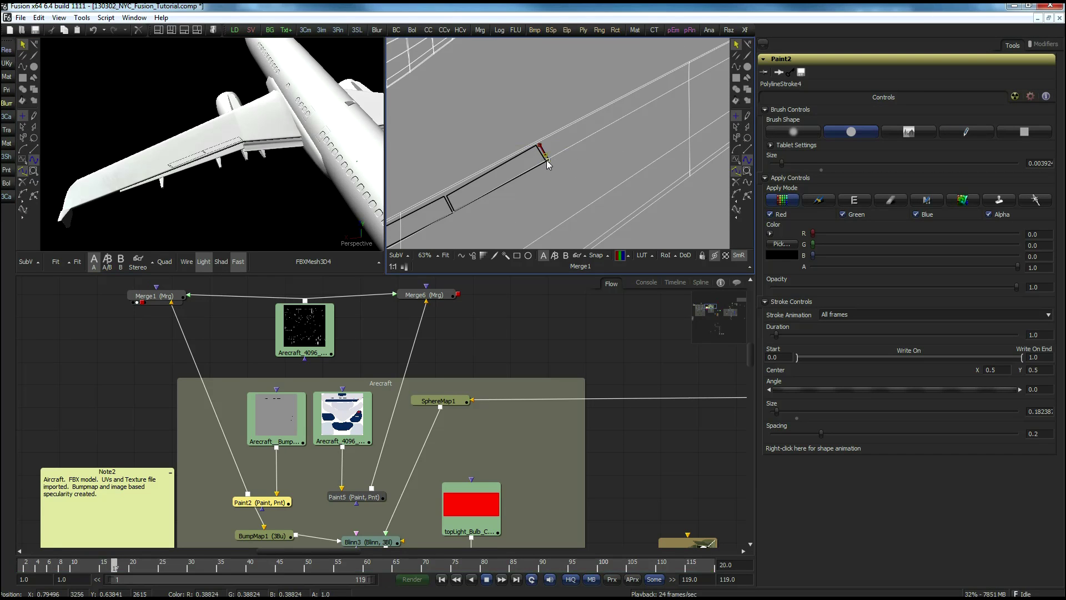
{"action": "left_click", "coordinate": [655, 103]}
{"action": "left_click", "coordinate": [644, 89]}
{"action": "left_click", "coordinate": [540, 146]}
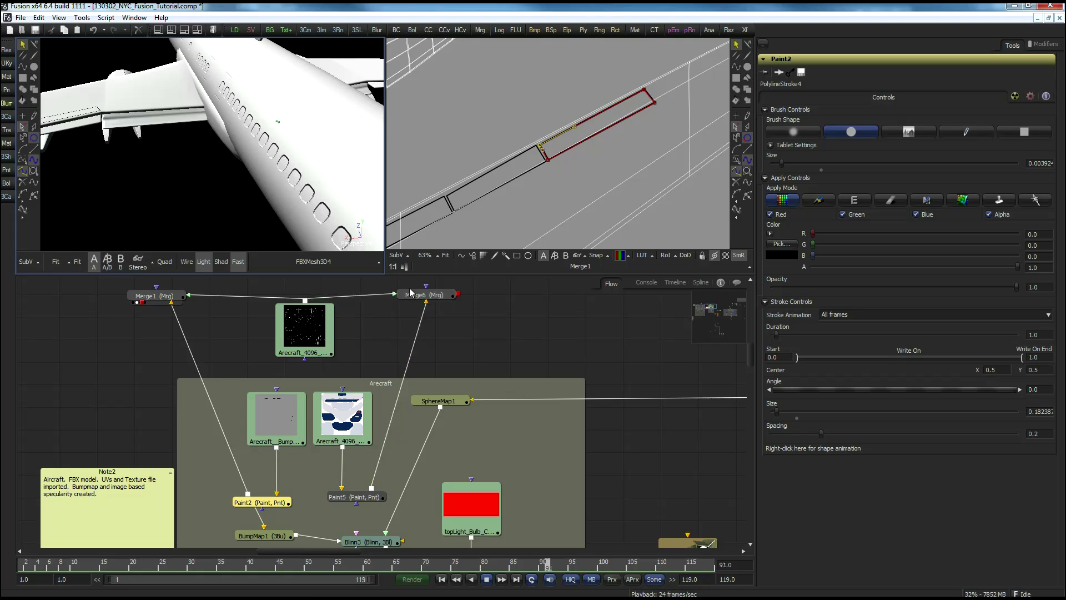
Display Merge6 in the second viewer and examine the aircraft colour texture under the UV overlay.
{"action": "left_click_drag", "start_coordinate": [423, 297], "coordinate": [541, 117]}
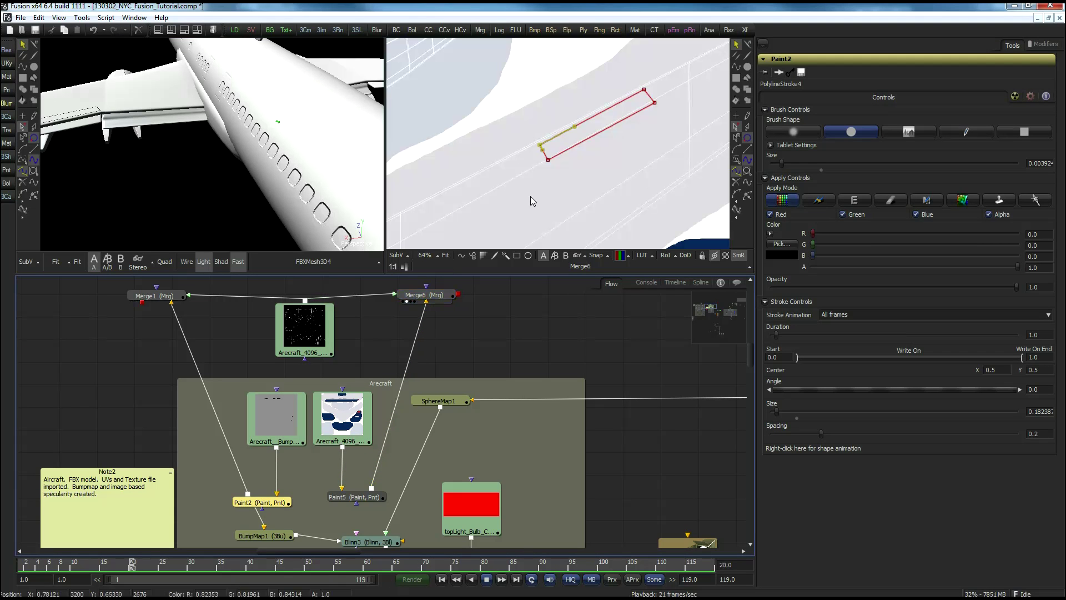
{"action": "left_click", "coordinate": [425, 295]}
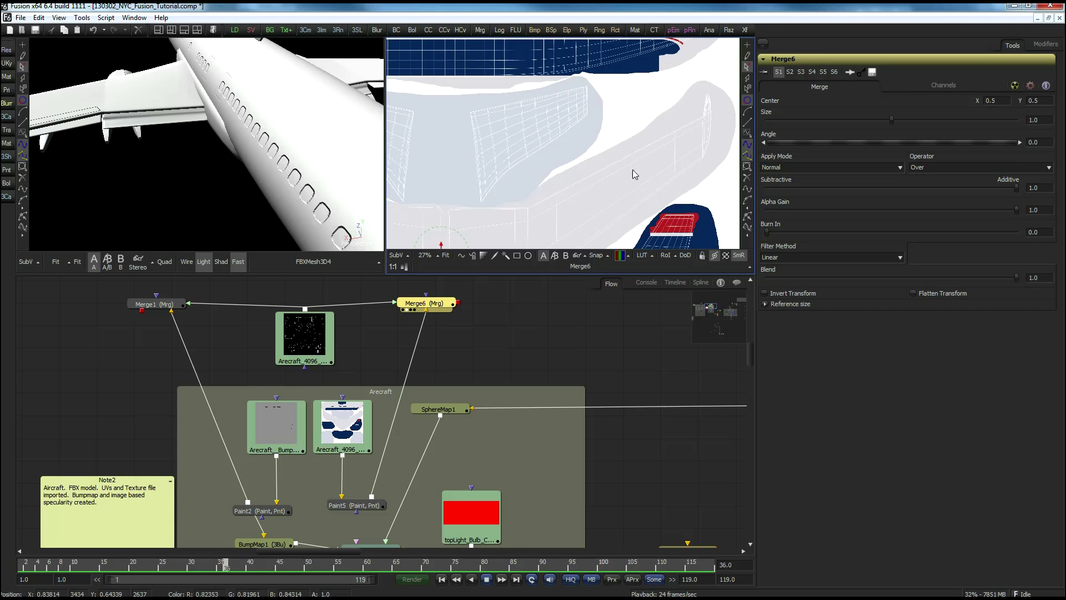
{"action": "scroll", "coordinate": [646, 170], "scroll_direction": "down", "scroll_amount": 3}
{"action": "scroll", "coordinate": [677, 109], "scroll_direction": "down", "scroll_amount": 2}
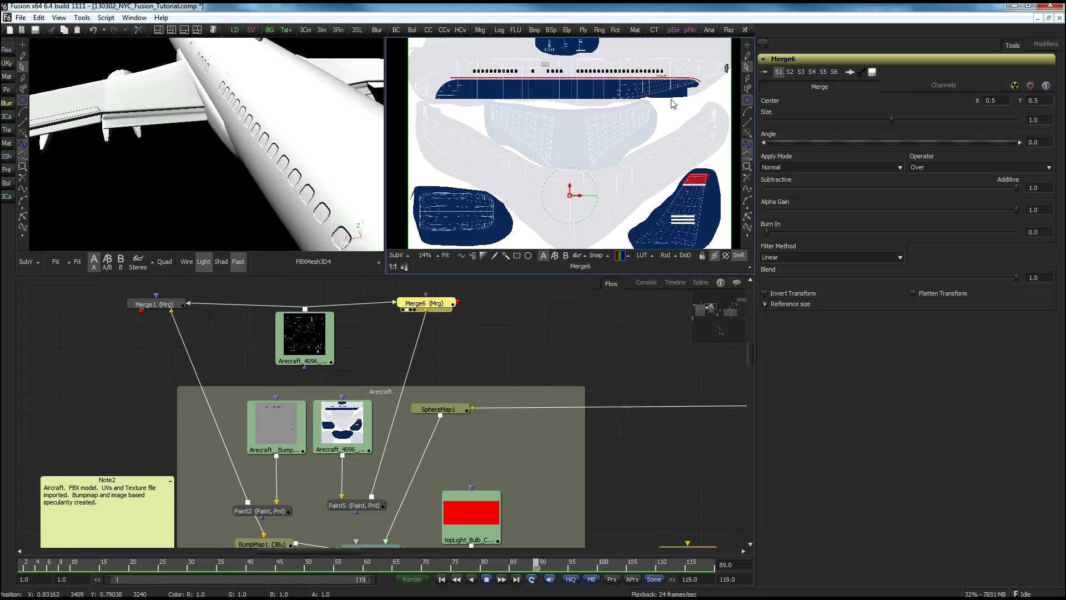
{"action": "left_click_drag", "start_coordinate": [588, 121], "coordinate": [616, 199]}
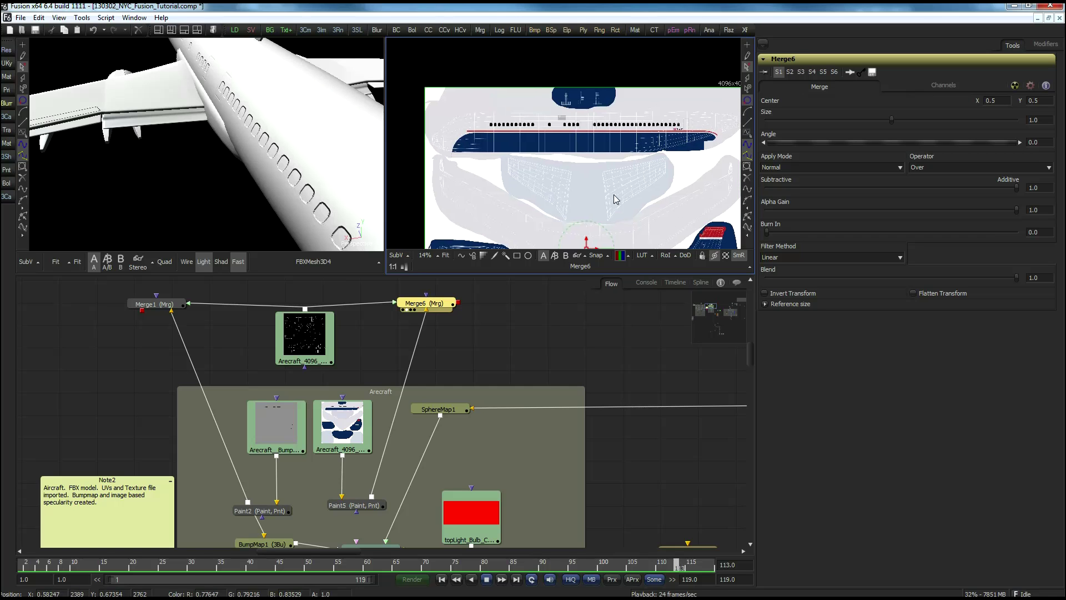
Display the Arecraft_4096_UVs.jpg texture and then the Paint5 output in the second viewer, comparing the fuselage lettering and wing areas.
{"action": "left_click_drag", "start_coordinate": [345, 423], "coordinate": [514, 186]}
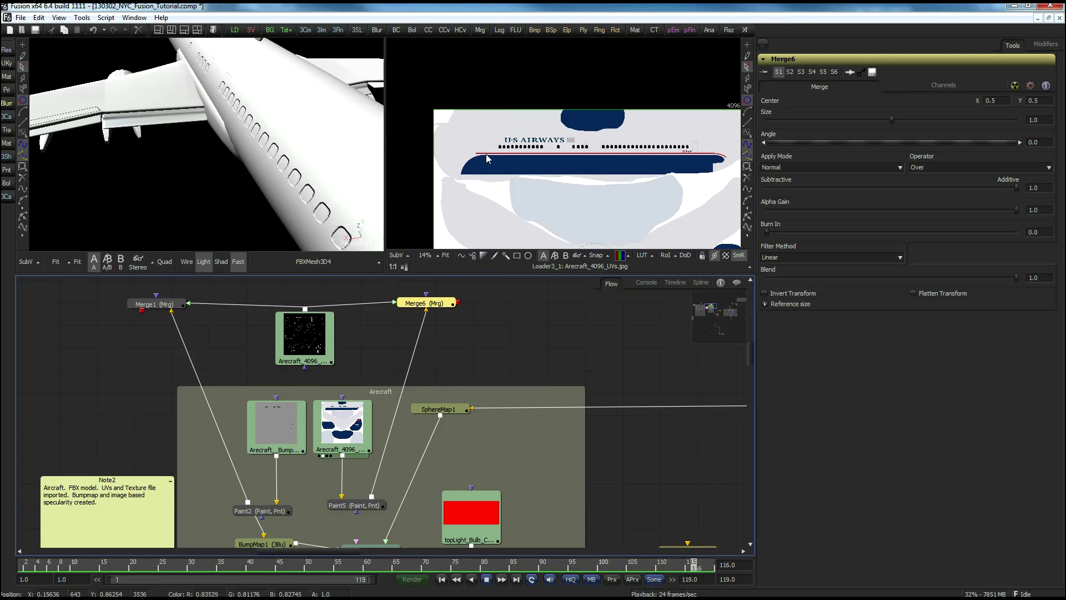
{"action": "scroll", "coordinate": [485, 159], "scroll_direction": "up", "scroll_amount": 3}
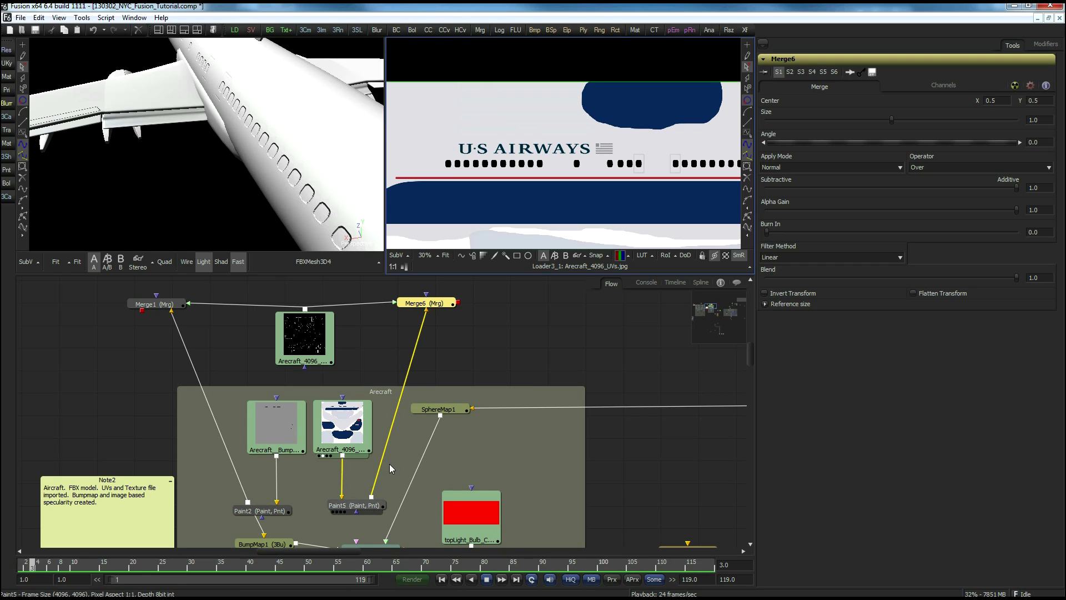
{"action": "left_click_drag", "start_coordinate": [358, 506], "coordinate": [514, 162]}
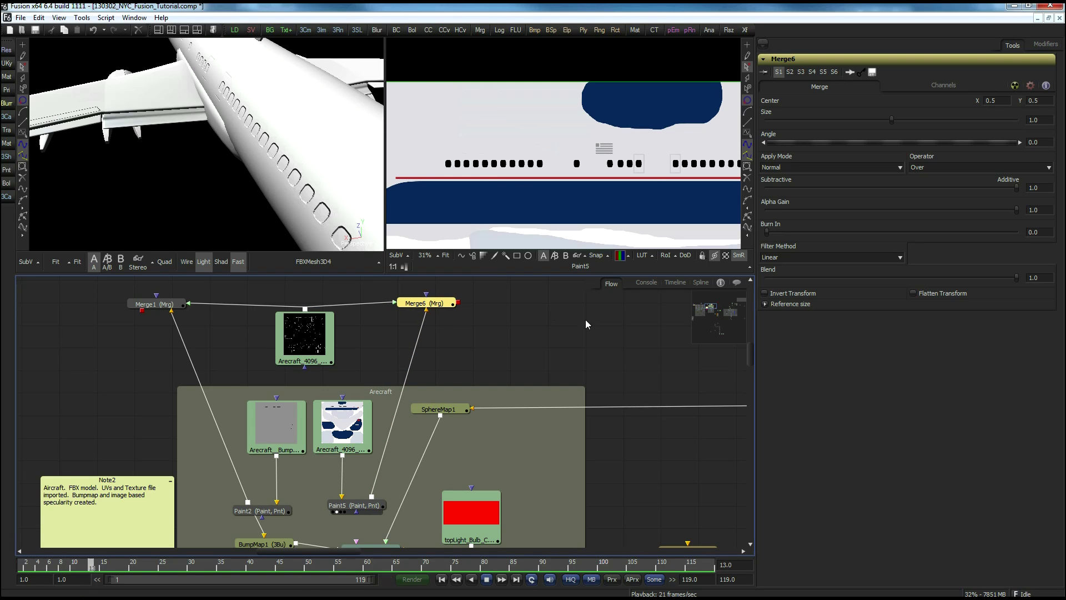
{"action": "left_click_drag", "start_coordinate": [642, 147], "coordinate": [457, 101]}
{"action": "left_click_drag", "start_coordinate": [565, 143], "coordinate": [459, 51]}
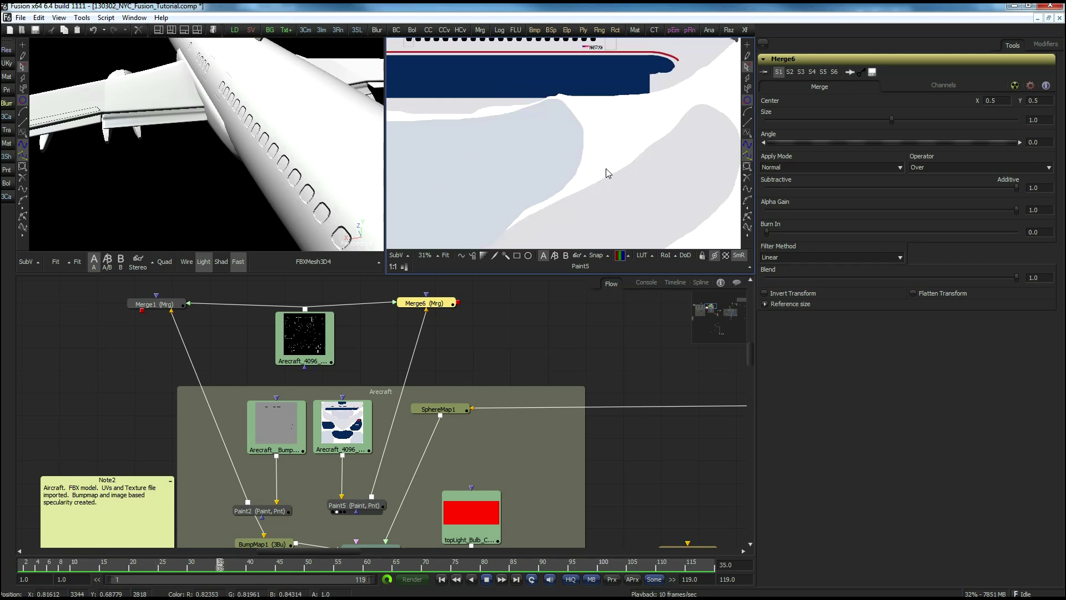
Compare the tail stripes in the Arecraft_4096_UVs.jpg texture with the retouched Paint5 output in the second viewer.
{"action": "left_click_drag", "start_coordinate": [605, 168], "coordinate": [528, 67]}
{"action": "left_click_drag", "start_coordinate": [495, 167], "coordinate": [514, 103]}
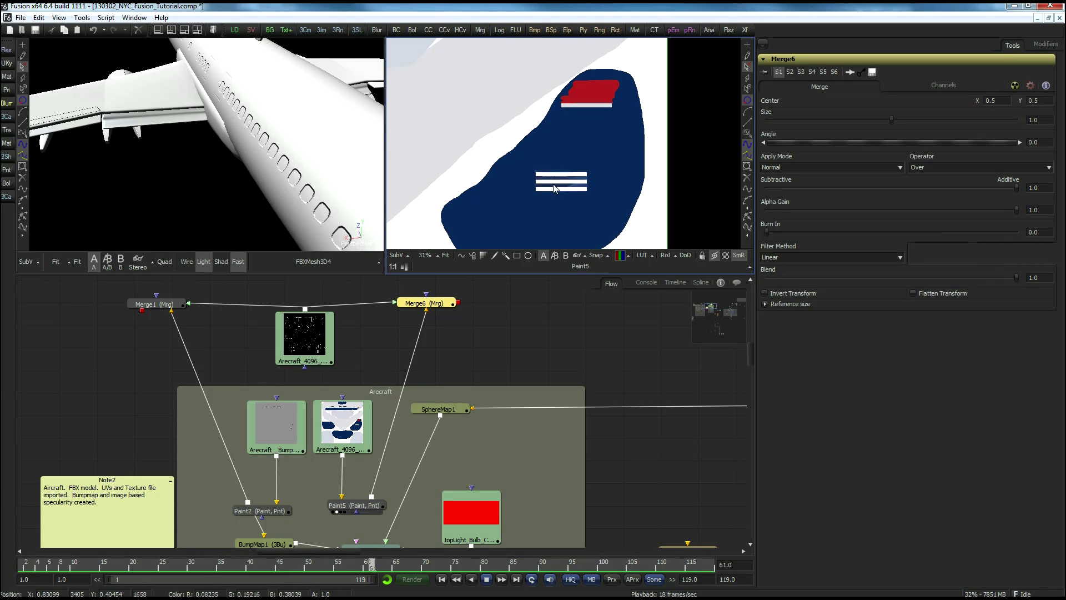
{"action": "left_click_drag", "start_coordinate": [340, 427], "coordinate": [524, 133]}
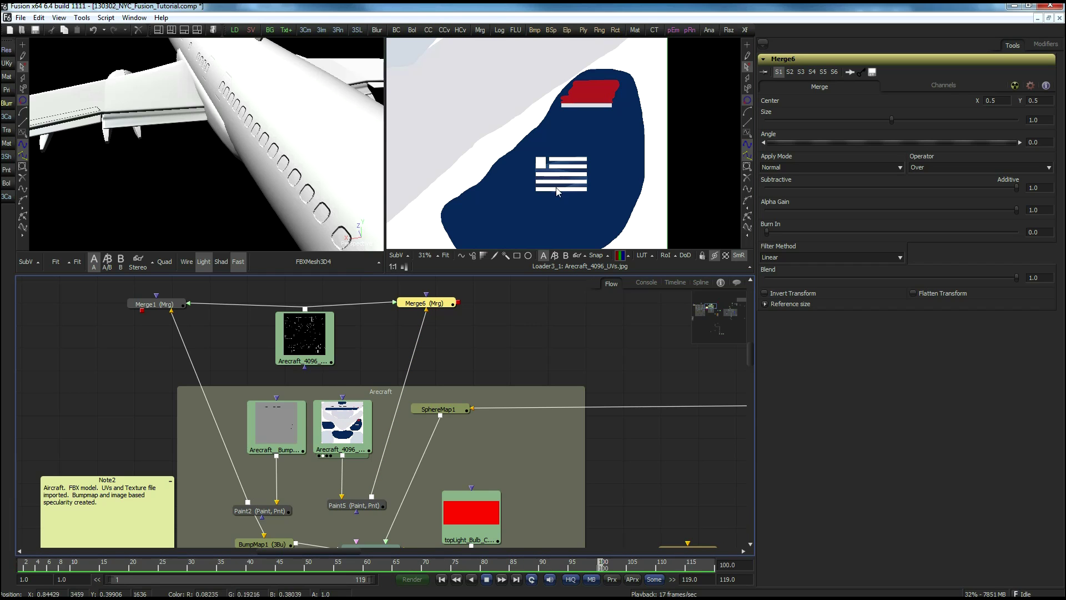
{"action": "left_click", "coordinate": [353, 508]}
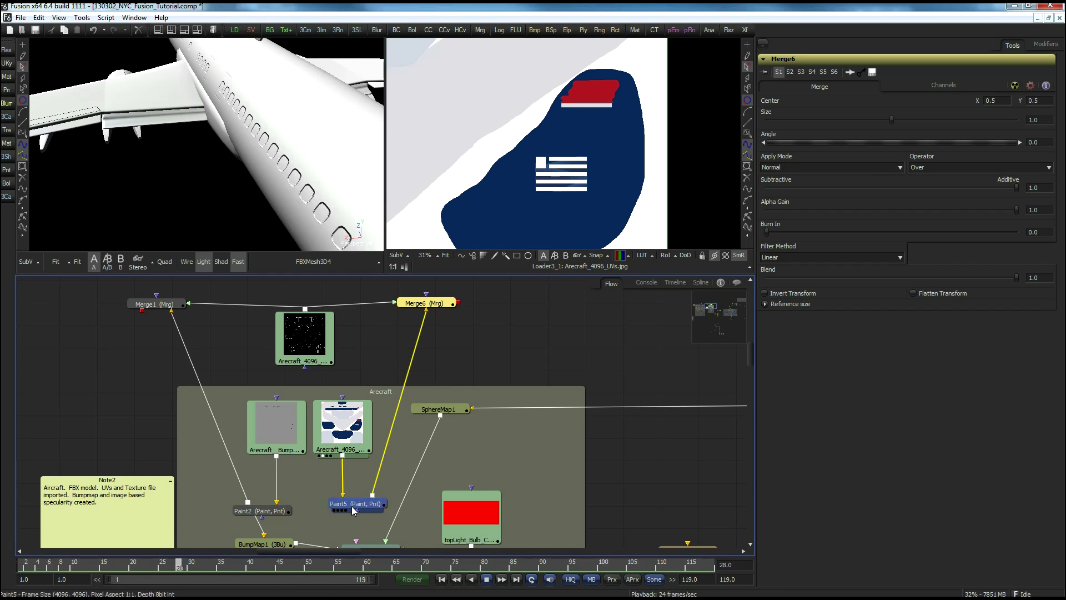
{"action": "left_click_drag", "start_coordinate": [353, 508], "coordinate": [505, 222]}
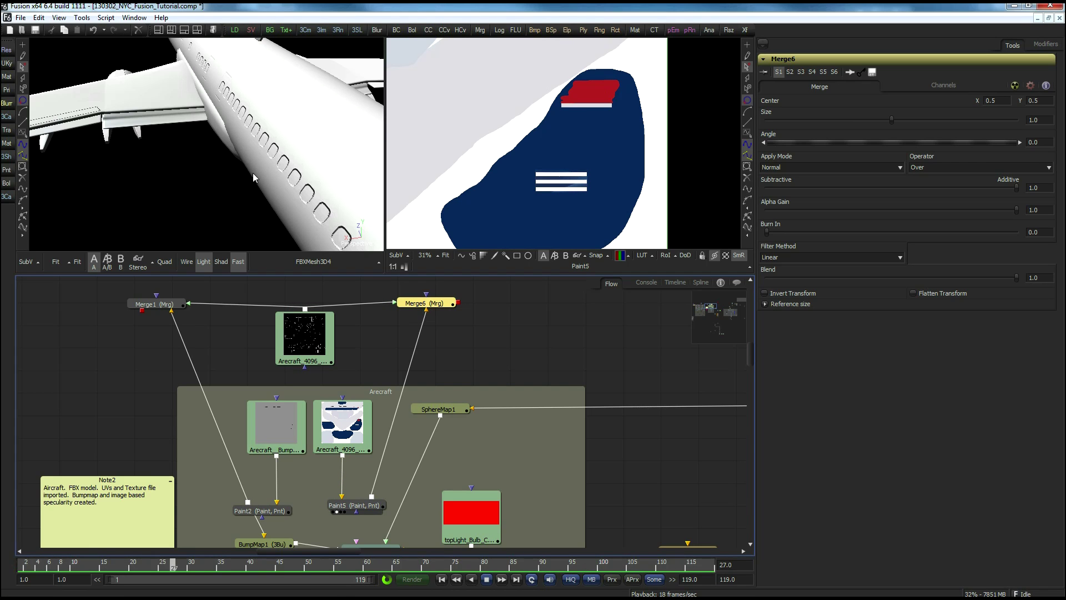
Show the aircraft's tail in the first viewer and connect the Paint5 output to the Blinn3 material's diffuse colour input.
{"action": "left_click_drag", "start_coordinate": [313, 177], "coordinate": [176, 176]}
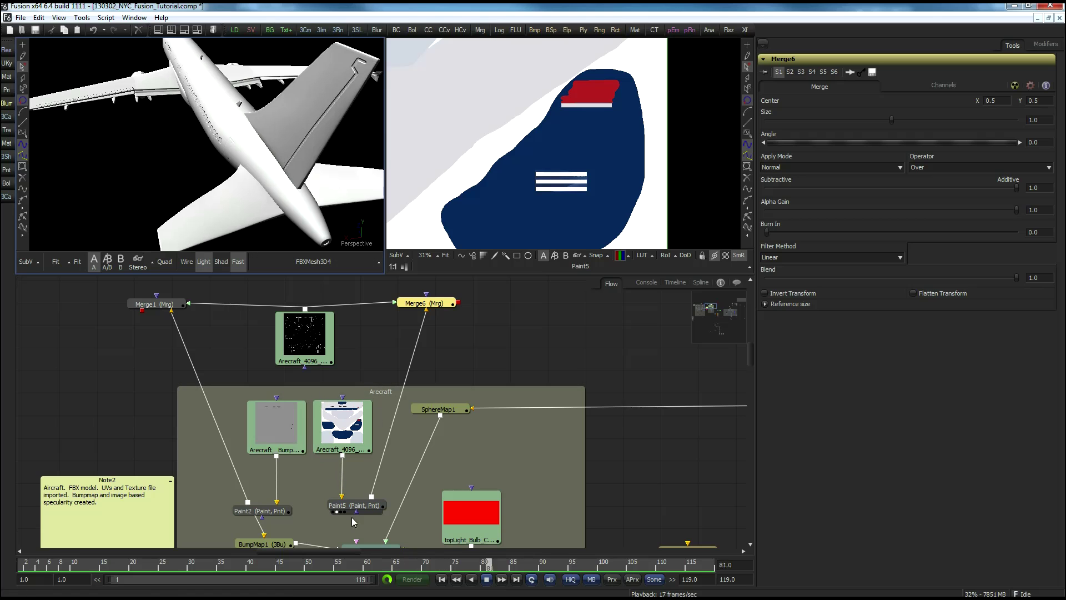
{"action": "scroll", "coordinate": [378, 471], "scroll_direction": "down", "scroll_amount": 3}
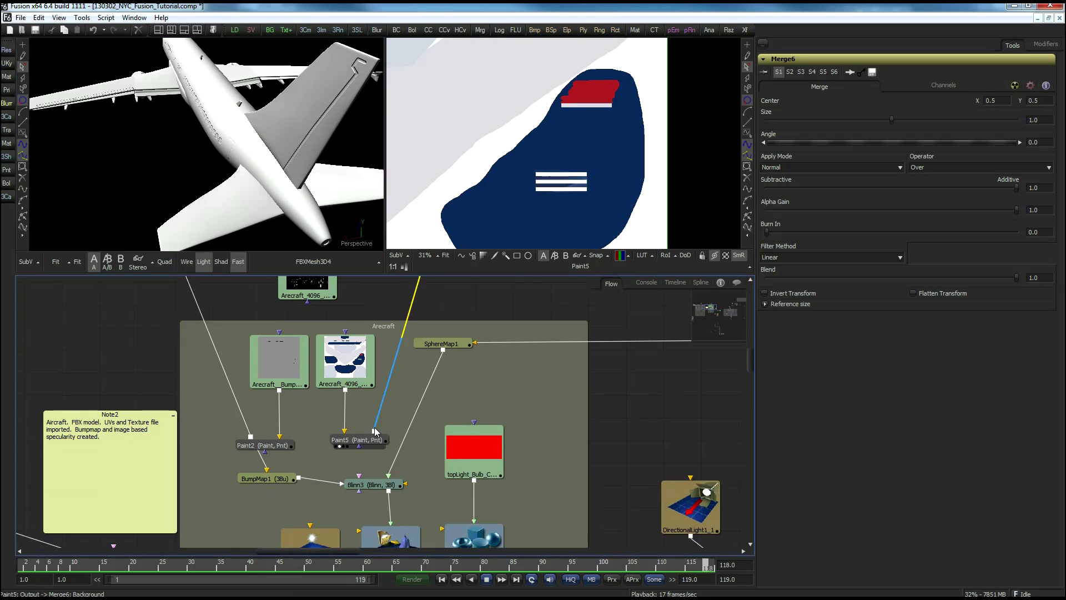
{"action": "left_click_drag", "start_coordinate": [375, 431], "coordinate": [359, 476]}
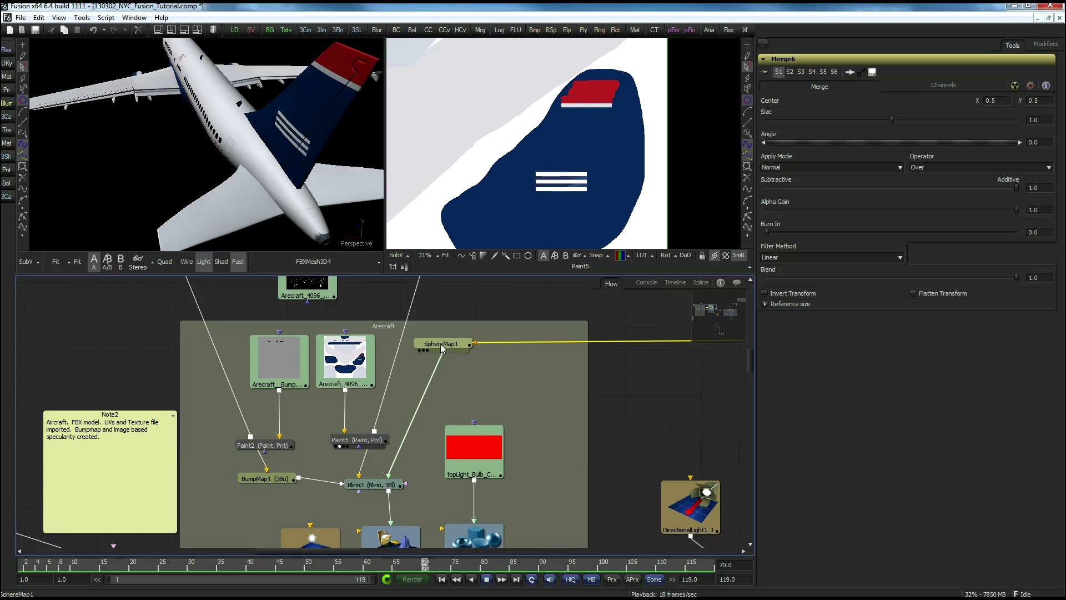
Trace SphereMap1's input upstream and display the ColorCorrector4 cloudy sky image in the second viewer.
{"action": "left_click_drag", "start_coordinate": [526, 384], "coordinate": [386, 434]}
{"action": "left_click_drag", "start_coordinate": [509, 433], "coordinate": [328, 446]}
{"action": "left_click_drag", "start_coordinate": [612, 436], "coordinate": [372, 495]}
{"action": "mouse_move", "coordinate": [173, 471]}
{"action": "left_mouse_down"}
{"action": "mouse_move", "coordinate": [387, 468]}
{"action": "mouse_move", "coordinate": [519, 115]}
{"action": "mouse_move", "coordinate": [512, 122]}
{"action": "left_mouse_up"}
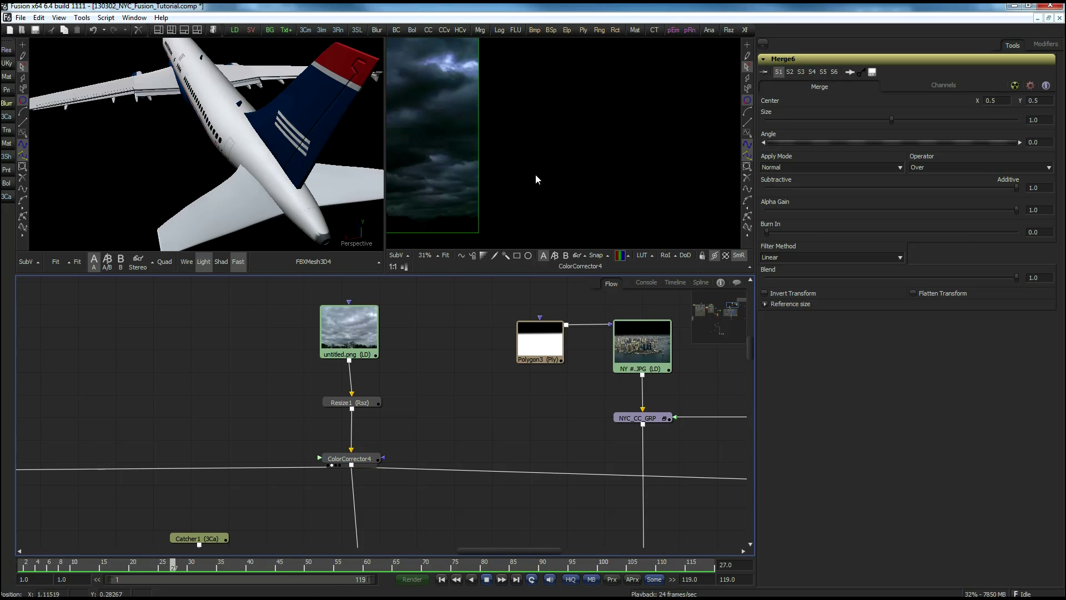
Return to the Arecraft group in the flow and display the Blinn3 material in the first viewer.
{"action": "left_click_drag", "start_coordinate": [205, 391], "coordinate": [561, 355]}
{"action": "left_click_drag", "start_coordinate": [386, 357], "coordinate": [716, 339]}
{"action": "left_click_drag", "start_coordinate": [451, 344], "coordinate": [739, 337]}
{"action": "left_click_drag", "start_coordinate": [389, 341], "coordinate": [730, 332]}
{"action": "mouse_move", "coordinate": [488, 371]}
{"action": "left_mouse_down"}
{"action": "mouse_move", "coordinate": [529, 286]}
{"action": "mouse_move", "coordinate": [488, 374]}
{"action": "mouse_move", "coordinate": [479, 367]}
{"action": "left_mouse_up"}
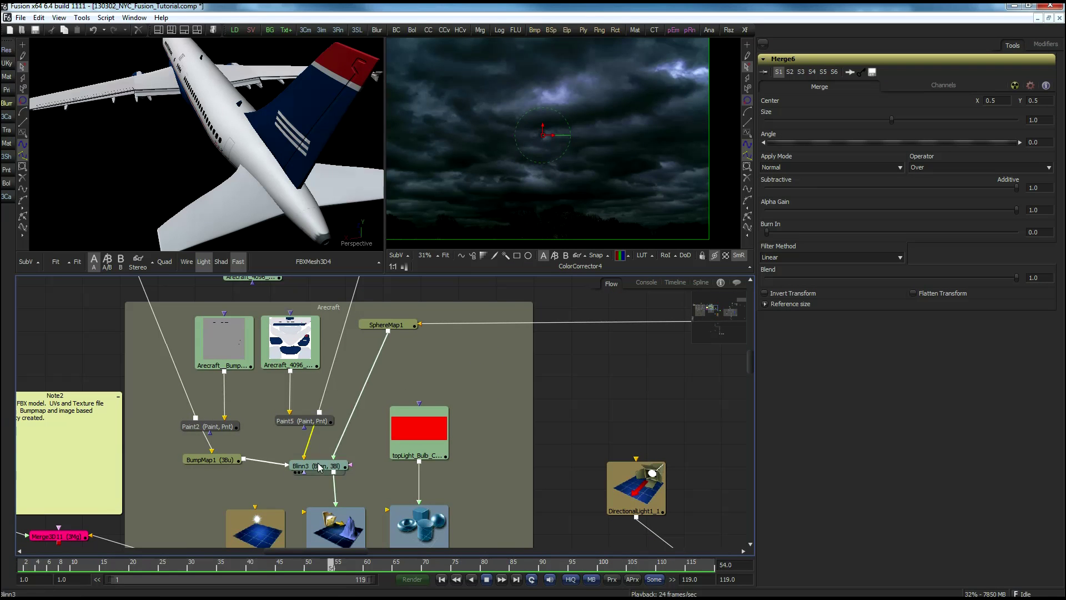
{"action": "left_click_drag", "start_coordinate": [318, 469], "coordinate": [247, 162]}
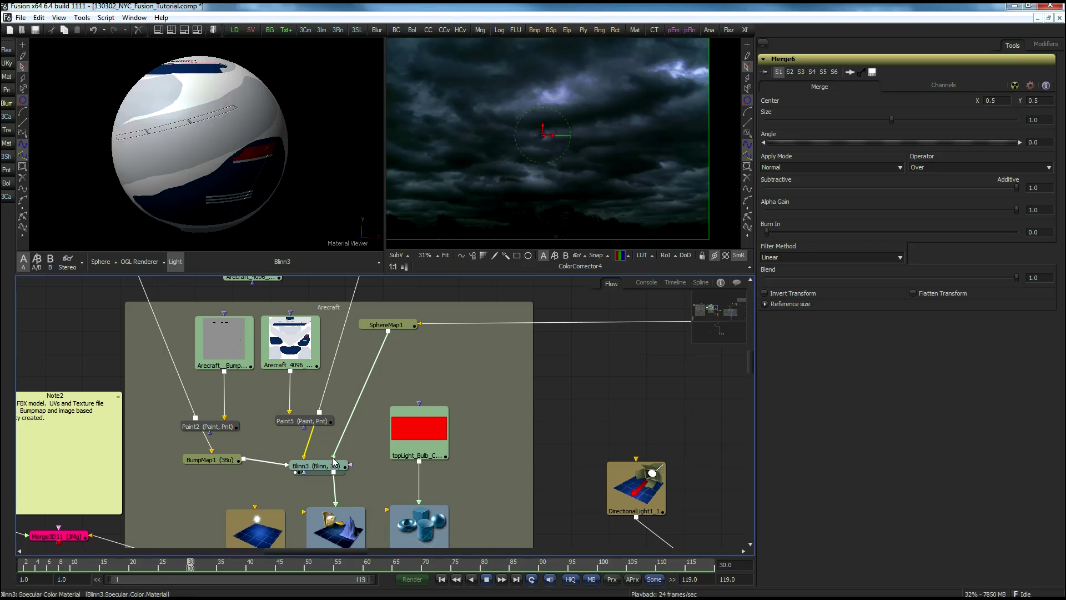
Try SphereMap1 on Blinn3's Specular Exponent Material input, move the link back to Specular Color Material, and check the material sphere's reflections.
{"action": "left_click_drag", "start_coordinate": [338, 455], "coordinate": [366, 387]}
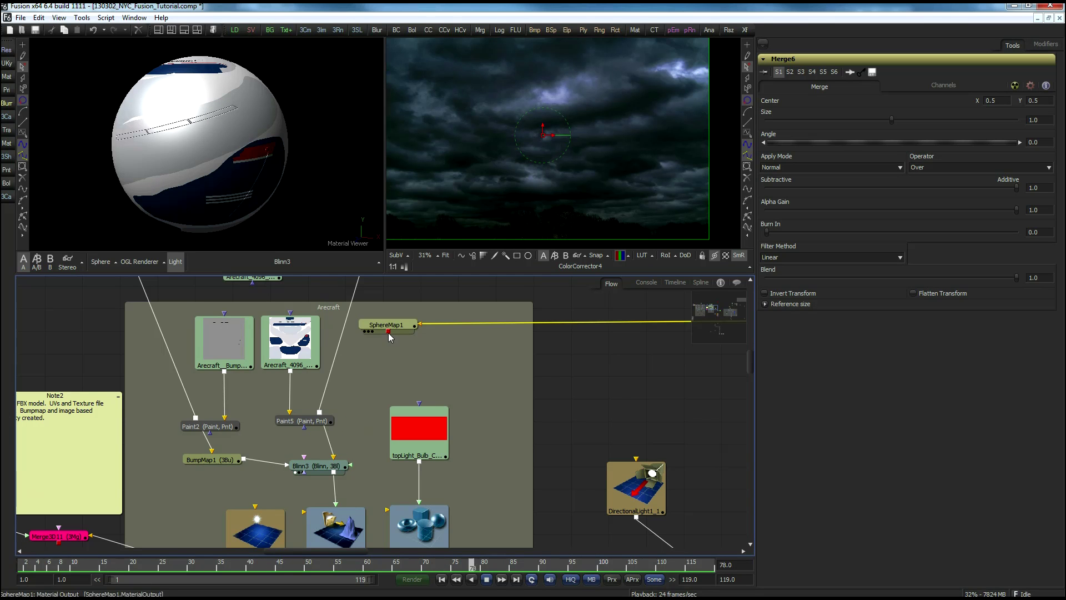
{"action": "left_click_drag", "start_coordinate": [388, 332], "coordinate": [320, 471]}
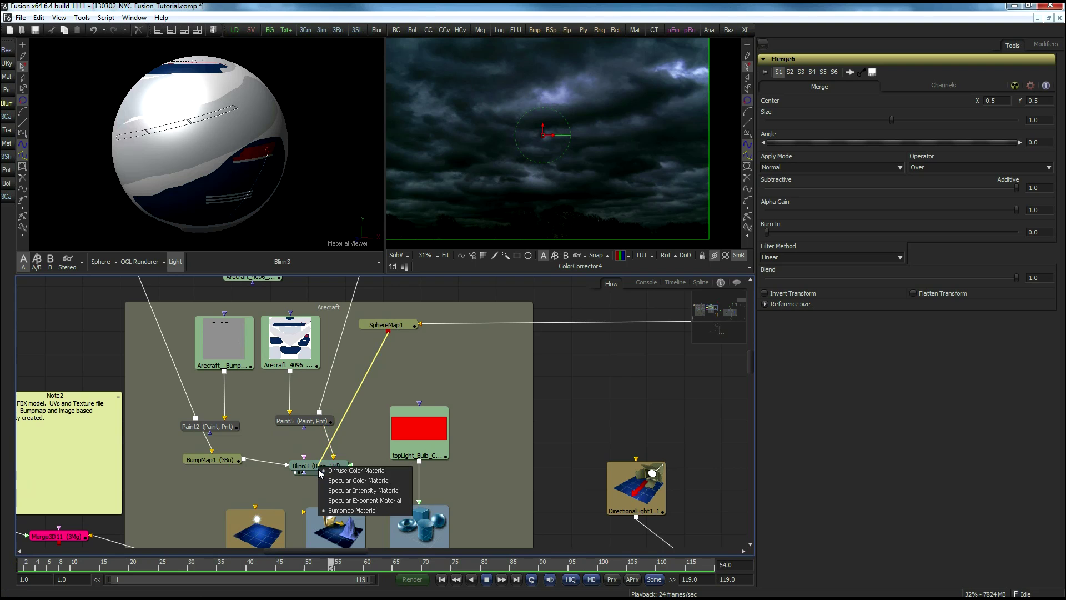
{"action": "left_click", "coordinate": [348, 502]}
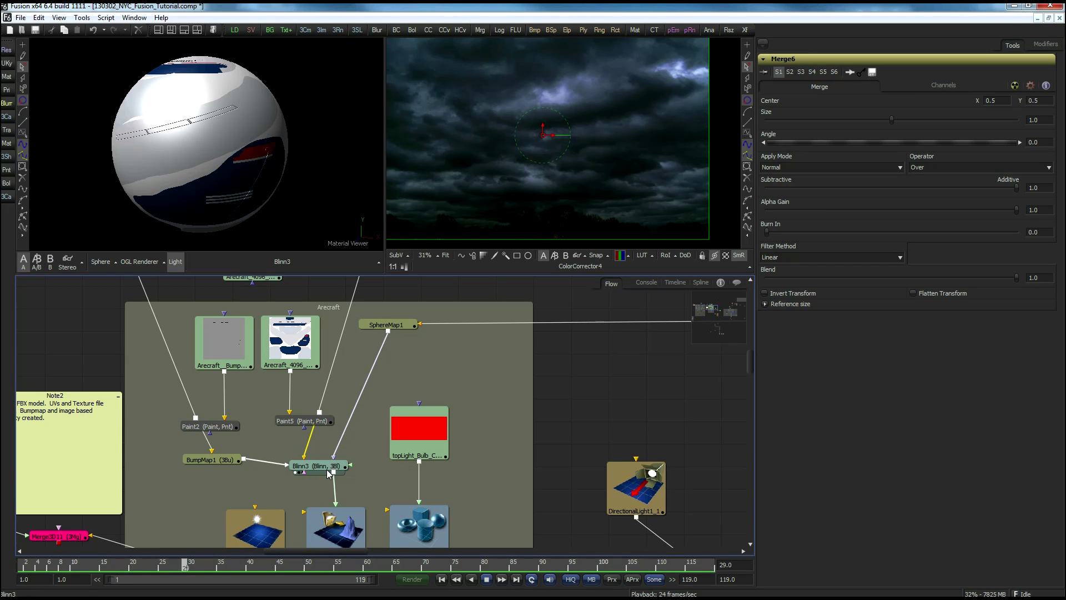
{"action": "left_click_drag", "start_coordinate": [334, 458], "coordinate": [350, 466]}
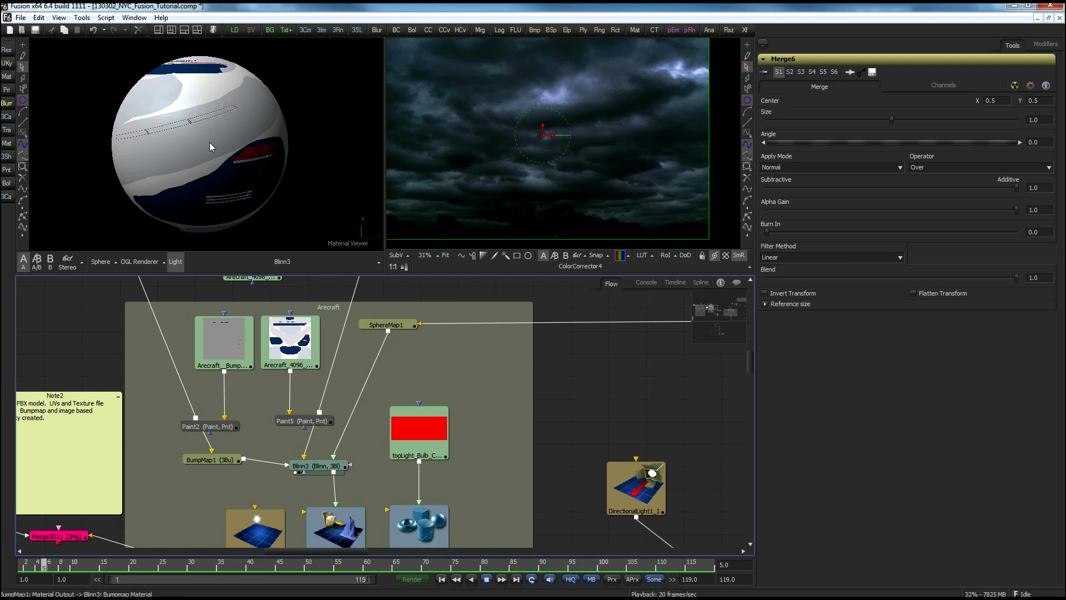
{"action": "left_click_drag", "start_coordinate": [268, 144], "coordinate": [168, 135]}
{"action": "mouse_move", "coordinate": [232, 152]}
{"action": "left_mouse_down"}
{"action": "mouse_move", "coordinate": [205, 137]}
{"action": "mouse_move", "coordinate": [226, 128]}
{"action": "mouse_move", "coordinate": [175, 147]}
{"action": "mouse_move", "coordinate": [192, 146]}
{"action": "mouse_move", "coordinate": [183, 135]}
{"action": "mouse_move", "coordinate": [179, 147]}
{"action": "mouse_move", "coordinate": [237, 161]}
{"action": "mouse_move", "coordinate": [215, 154]}
{"action": "left_mouse_up"}
Display FBXMesh3D4 and its downstream Merge3D10 in the first viewer to inspect the textured aircraft with its lights.
{"action": "left_click_drag", "start_coordinate": [364, 457], "coordinate": [380, 360]}
{"action": "left_click_drag", "start_coordinate": [352, 453], "coordinate": [244, 189]}
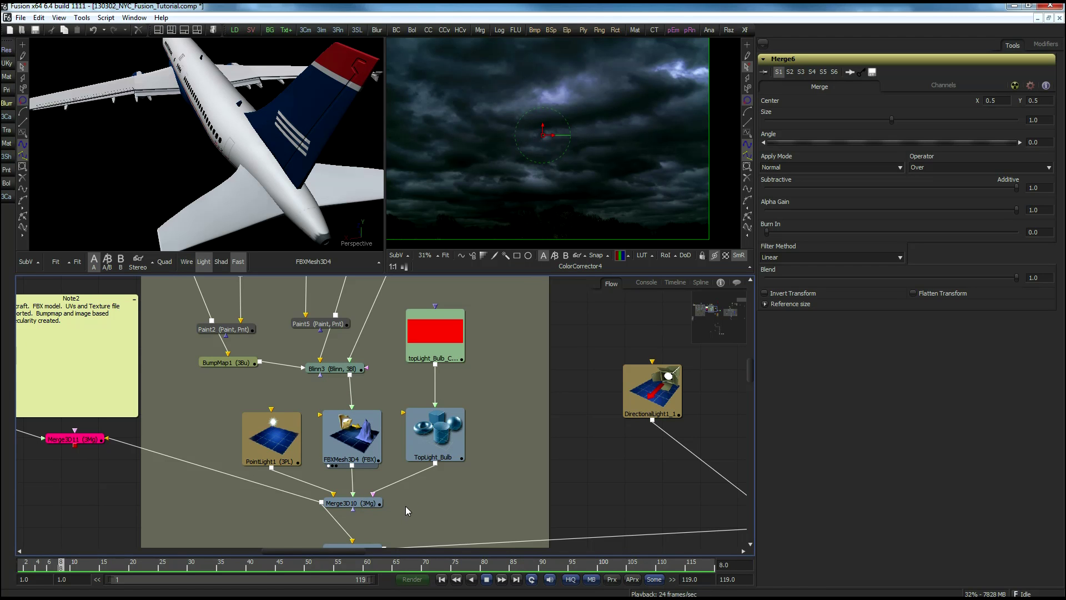
{"action": "scroll", "coordinate": [481, 505], "scroll_direction": "down", "scroll_amount": 3}
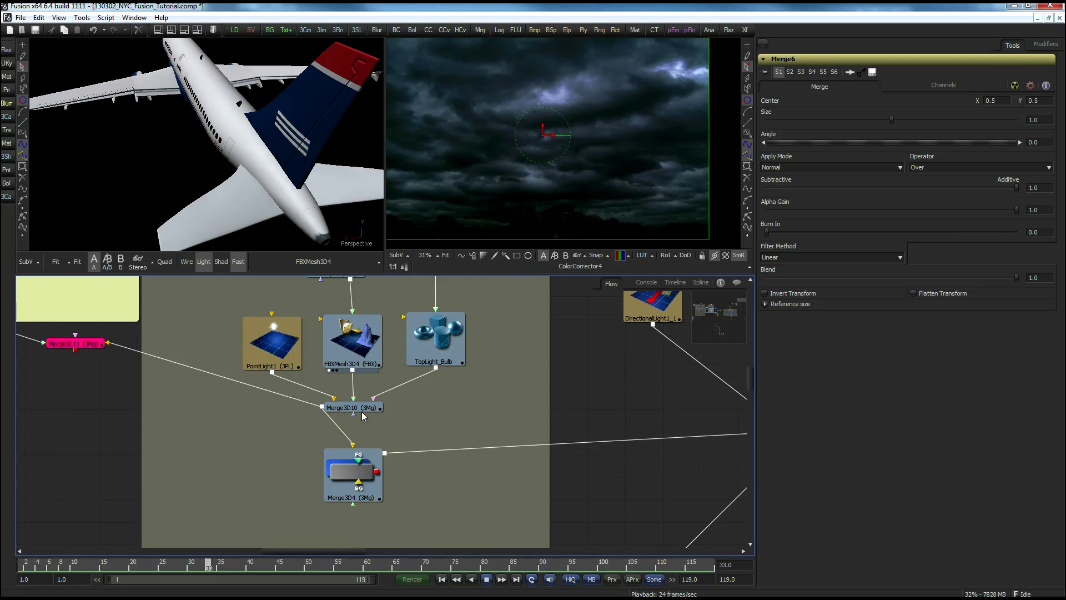
{"action": "left_click_drag", "start_coordinate": [354, 411], "coordinate": [180, 146]}
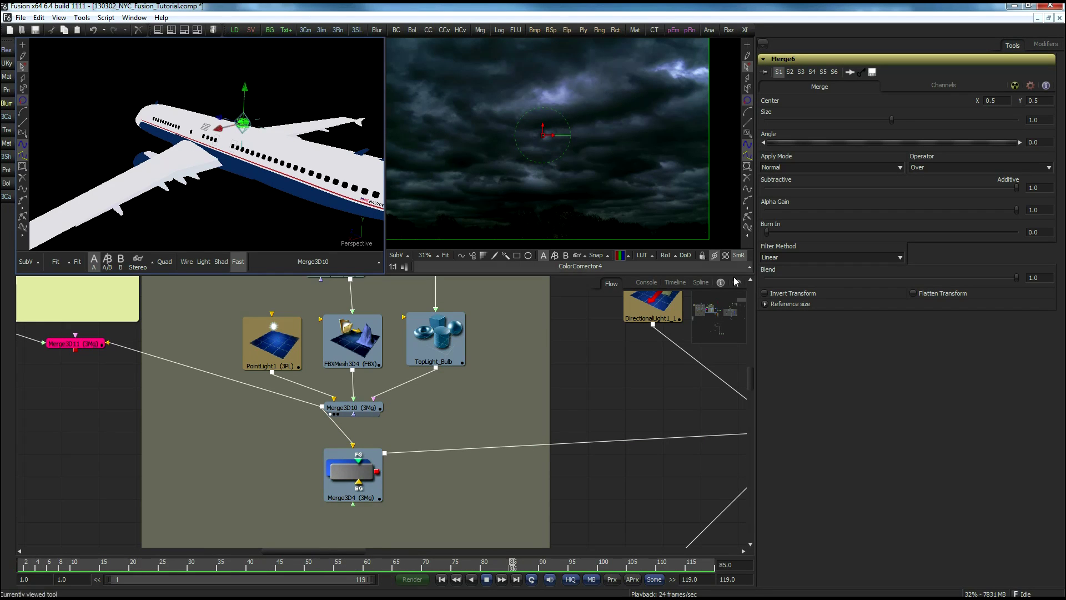
Open the Spline editor and examine the PointLight1 Intensity animation curve.
{"action": "left_click", "coordinate": [701, 283]}
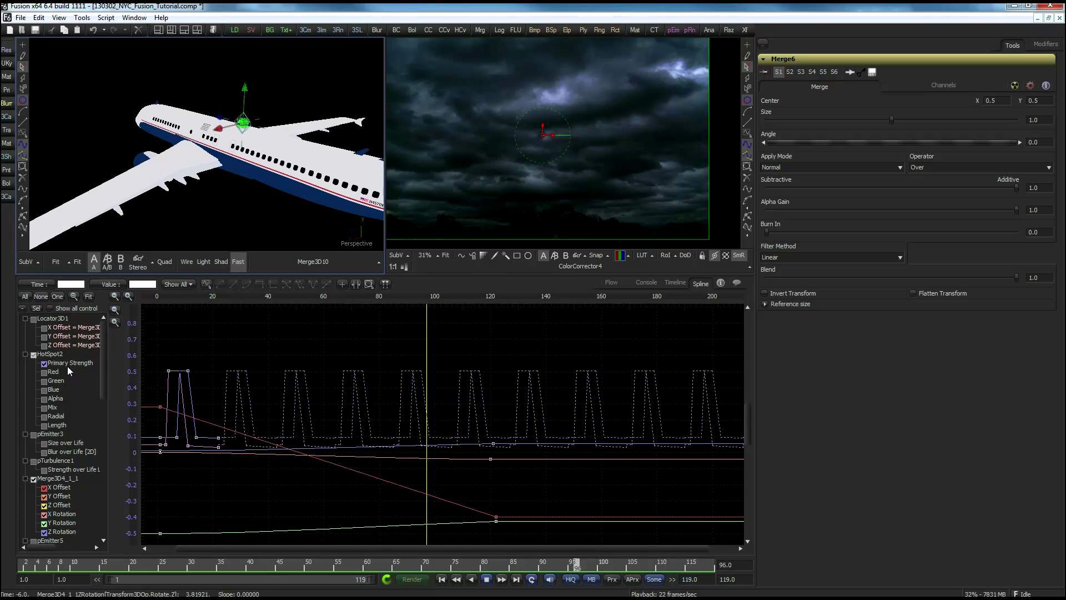
{"action": "left_click_drag", "start_coordinate": [102, 366], "coordinate": [96, 504]}
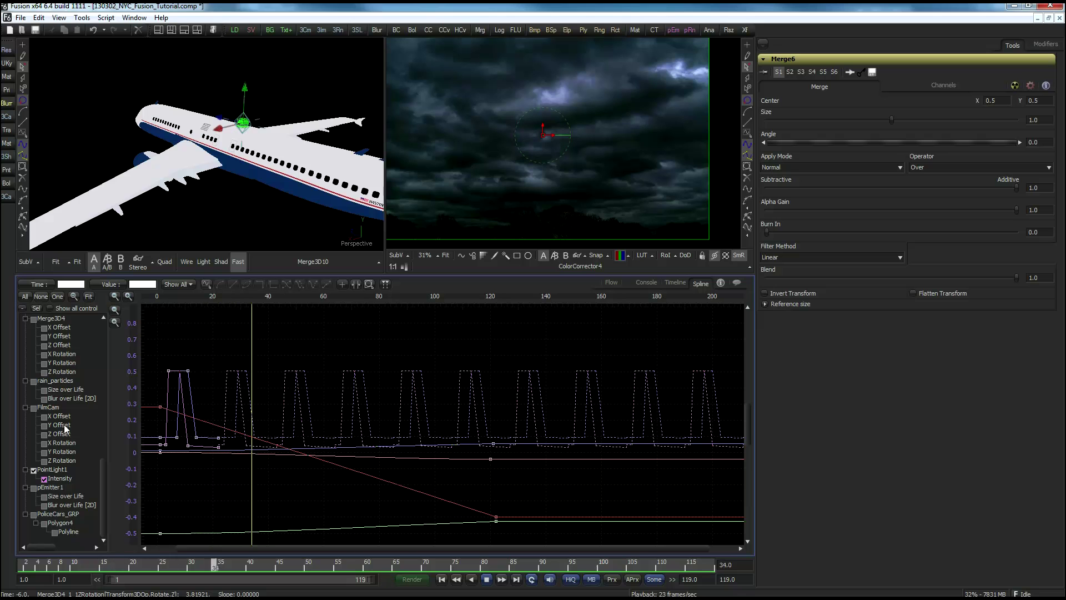
{"action": "left_click", "coordinate": [58, 478]}
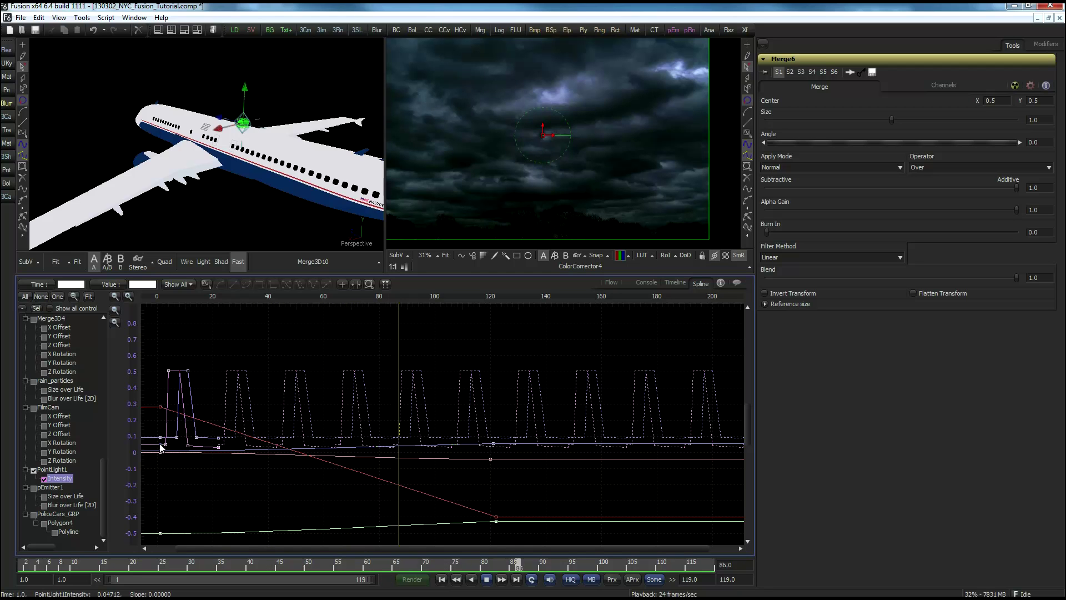
{"action": "key", "text": "space"}
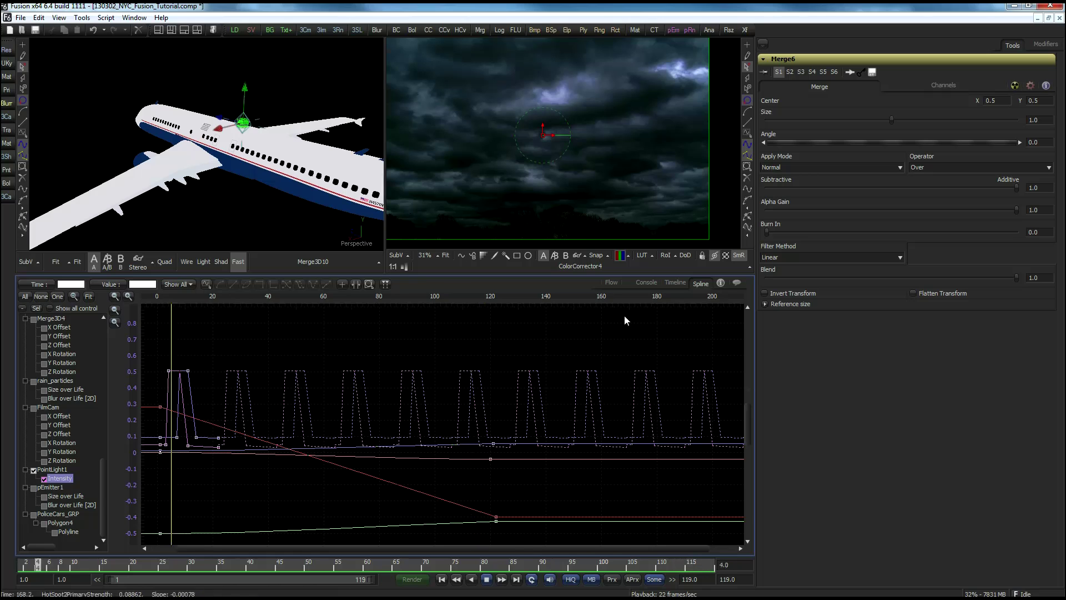
Return to the node flow, select Locator3D1 in the Blinking_Light group, and display Merge3D4 in the first viewer.
{"action": "left_click", "coordinate": [612, 282]}
{"action": "left_click", "coordinate": [451, 447]}
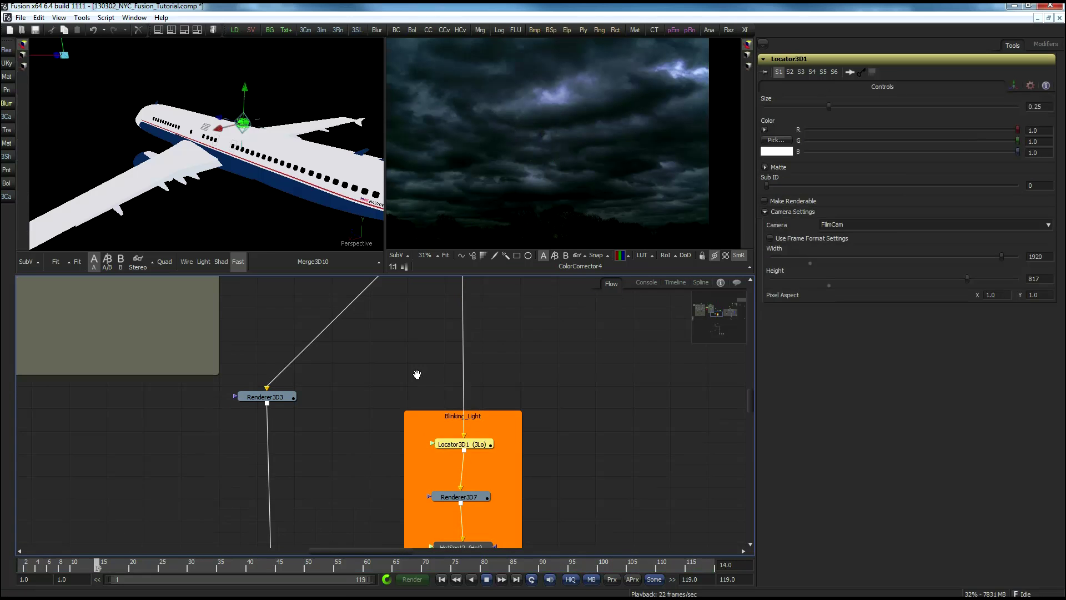
{"action": "left_click_drag", "start_coordinate": [417, 373], "coordinate": [390, 504]}
{"action": "left_click_drag", "start_coordinate": [390, 428], "coordinate": [390, 497]}
{"action": "left_click_drag", "start_coordinate": [293, 346], "coordinate": [462, 352]}
{"action": "left_click_drag", "start_coordinate": [367, 420], "coordinate": [435, 381]}
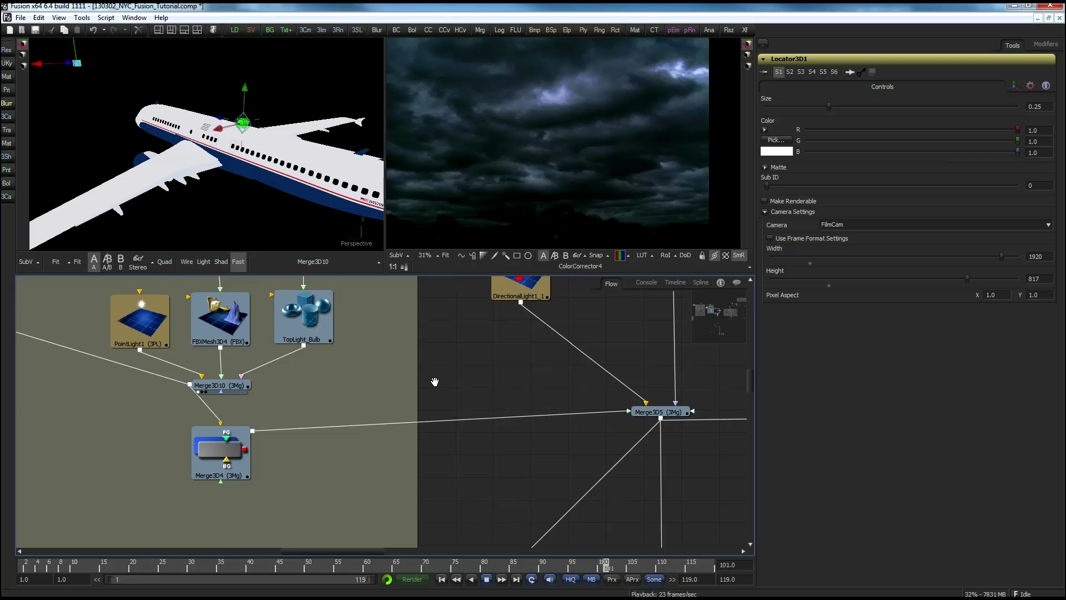
{"action": "left_click", "coordinate": [232, 451]}
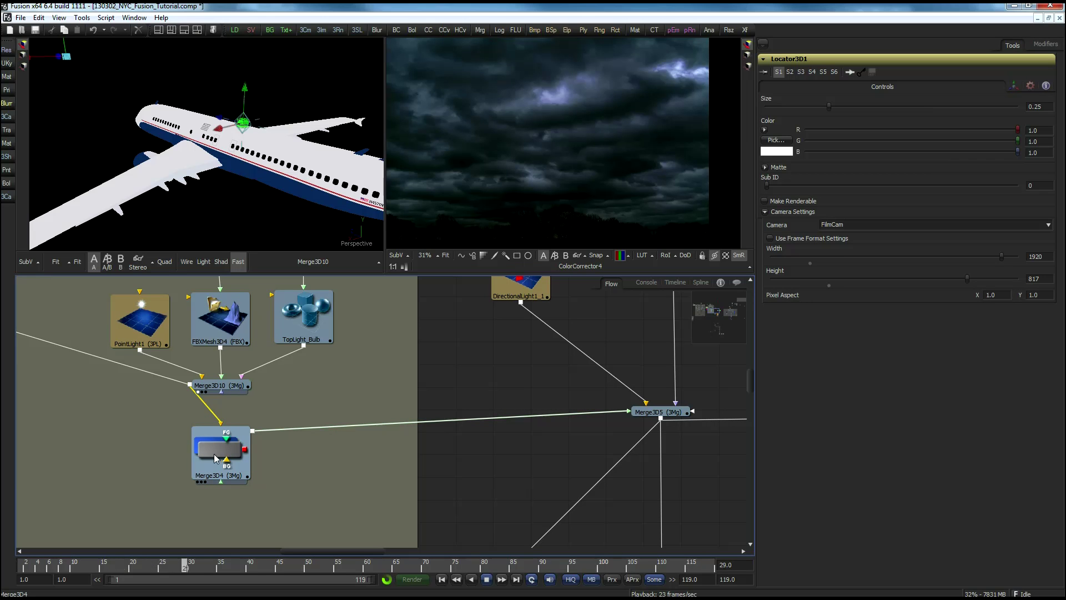
{"action": "left_click_drag", "start_coordinate": [224, 435], "coordinate": [240, 159]}
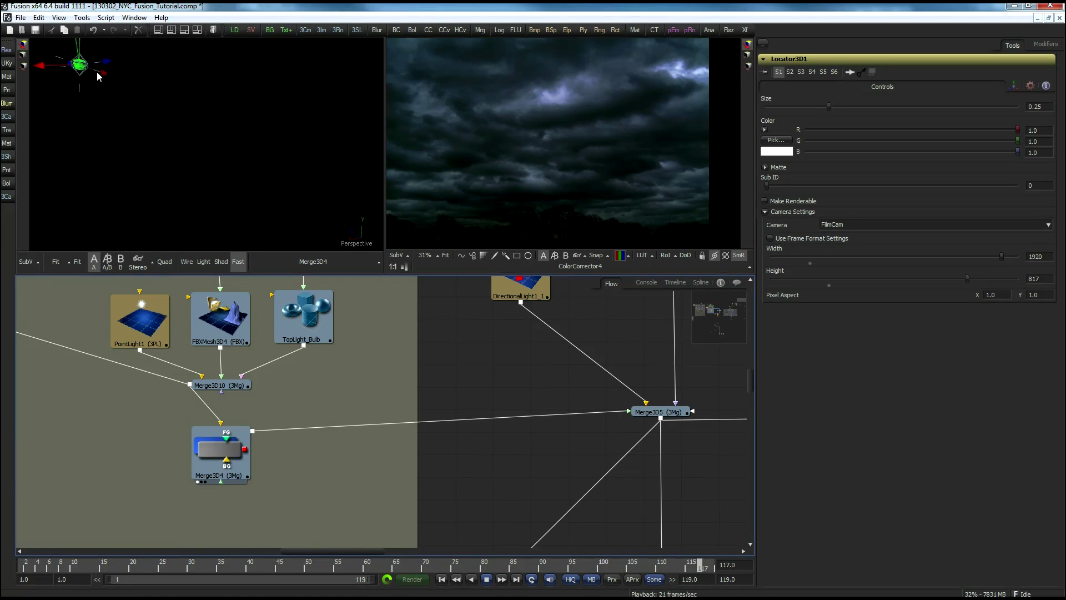
Follow the Merge3D4 output to Merge3D5 and display that merged 3D scene in the first viewer.
{"action": "left_click_drag", "start_coordinate": [601, 462], "coordinate": [549, 446]}
{"action": "left_click_drag", "start_coordinate": [466, 440], "coordinate": [300, 431]}
{"action": "left_click_drag", "start_coordinate": [562, 443], "coordinate": [569, 514]}
{"action": "left_click_drag", "start_coordinate": [461, 454], "coordinate": [293, 182]}
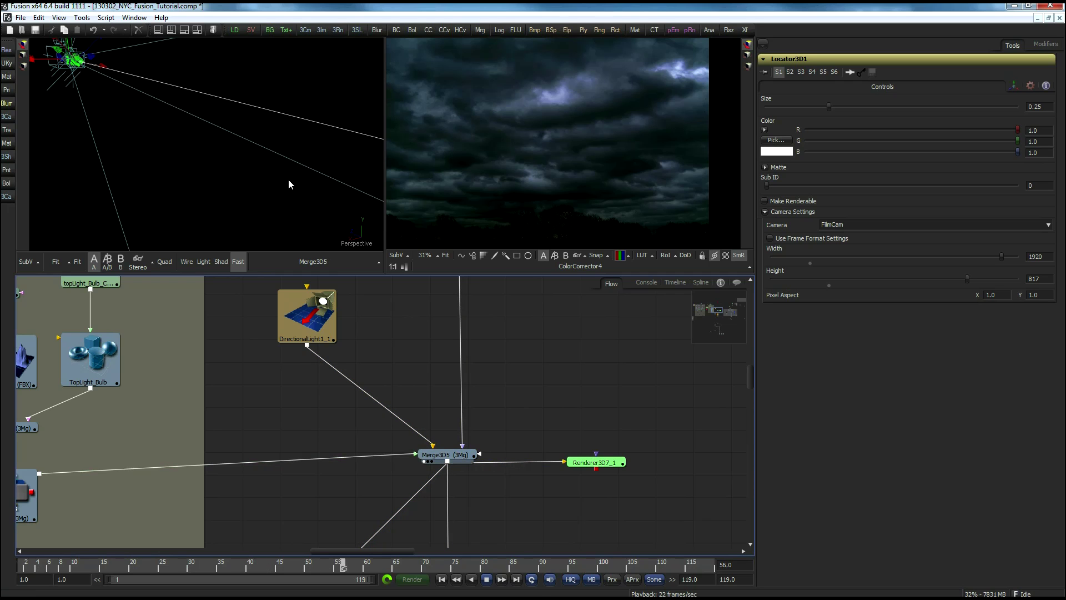
Locate the FilmCam camera in the flow and trace its connection down to Merge3D5.
{"action": "left_click_drag", "start_coordinate": [556, 344], "coordinate": [546, 437]}
{"action": "left_click_drag", "start_coordinate": [537, 289], "coordinate": [564, 460]}
{"action": "left_click_drag", "start_coordinate": [625, 342], "coordinate": [556, 414]}
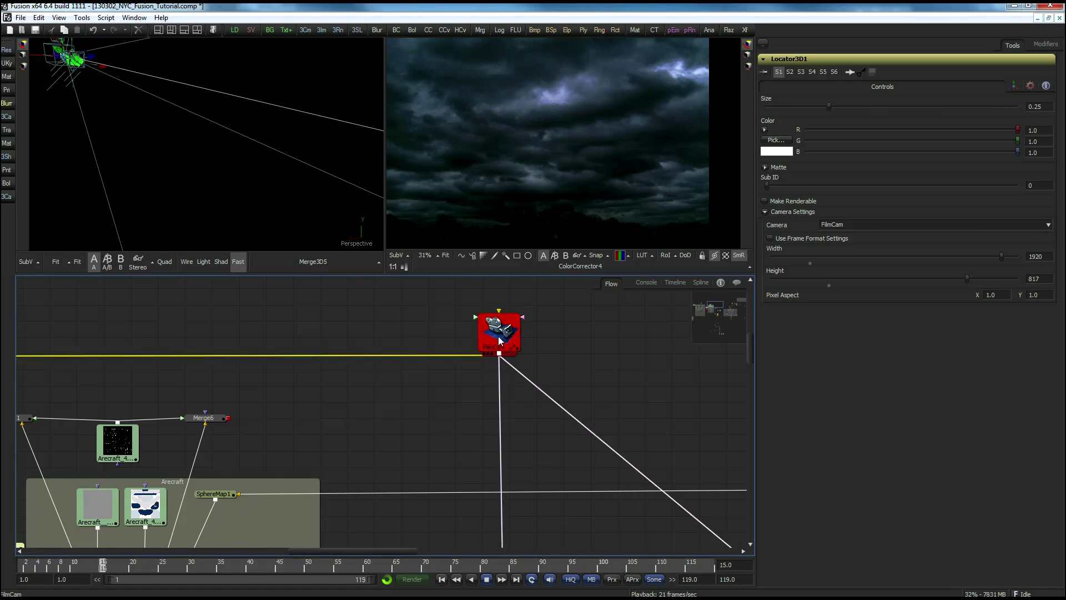
{"action": "left_click_drag", "start_coordinate": [510, 356], "coordinate": [505, 344]}
{"action": "scroll", "coordinate": [519, 433], "scroll_direction": "down", "scroll_amount": 5}
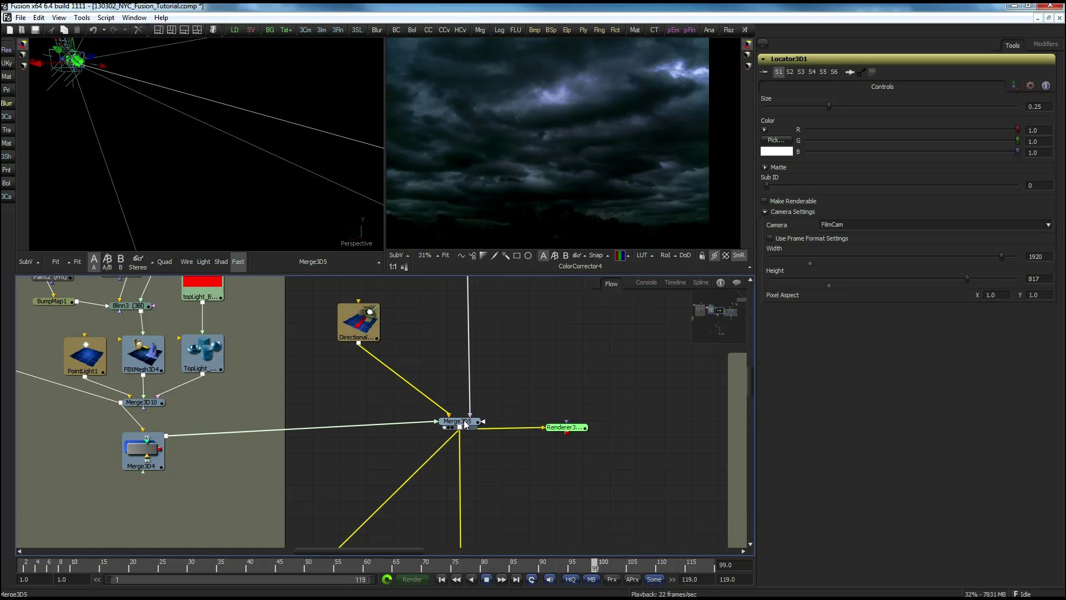
Follow Merge3D5's output to the Blinking_Light group and display Locator3D1 in the first viewer.
{"action": "left_click_drag", "start_coordinate": [488, 457], "coordinate": [507, 387]}
{"action": "left_click_drag", "start_coordinate": [538, 481], "coordinate": [542, 411]}
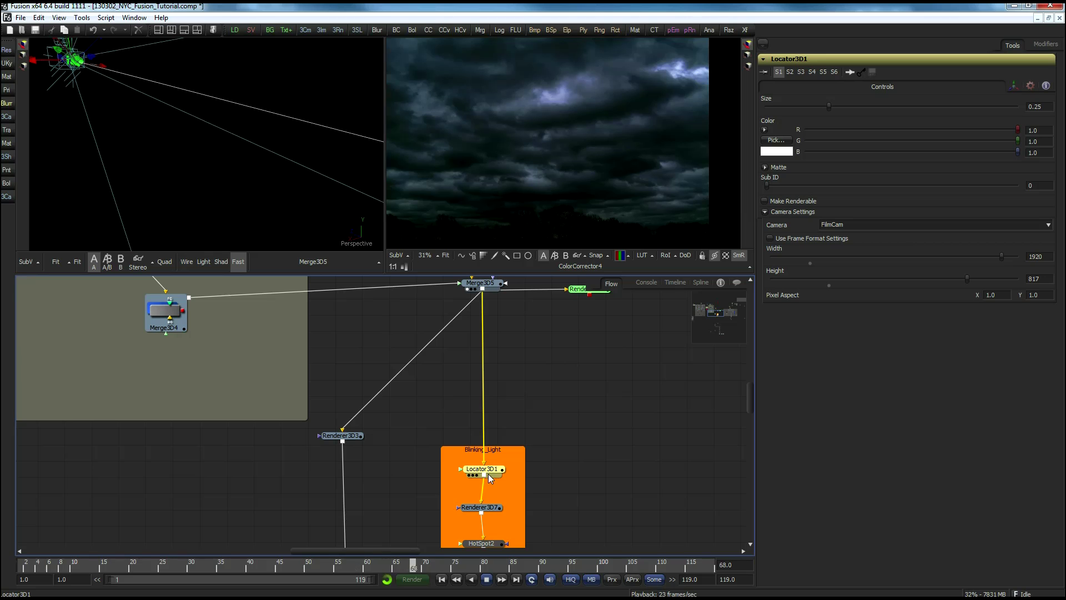
{"action": "left_click_drag", "start_coordinate": [558, 512], "coordinate": [548, 496]}
{"action": "left_click_drag", "start_coordinate": [596, 385], "coordinate": [587, 459]}
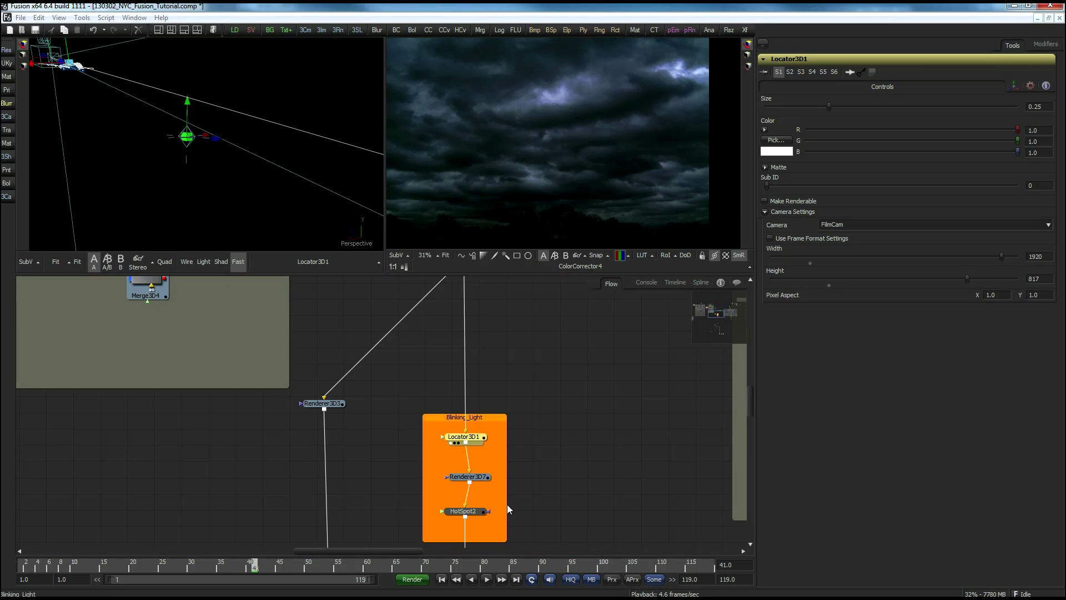
Display the Renderer3D7 output in the first viewer to see the rendered aircraft.
{"action": "left_click_drag", "start_coordinate": [388, 480], "coordinate": [361, 481]}
{"action": "left_click", "coordinate": [439, 482], "text": "ctrl"}
{"action": "key", "text": "1"}
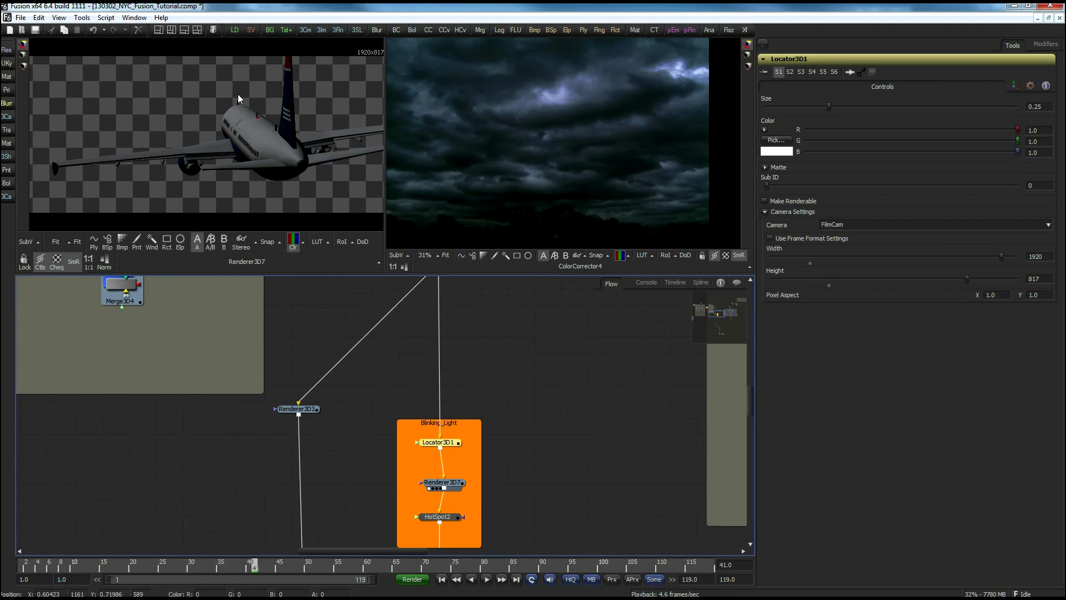
Display Merge3D5 and then Locator3D1 in the second viewer to compare the locator's position with the aircraft's top light.
{"action": "left_click_drag", "start_coordinate": [471, 327], "coordinate": [476, 384]}
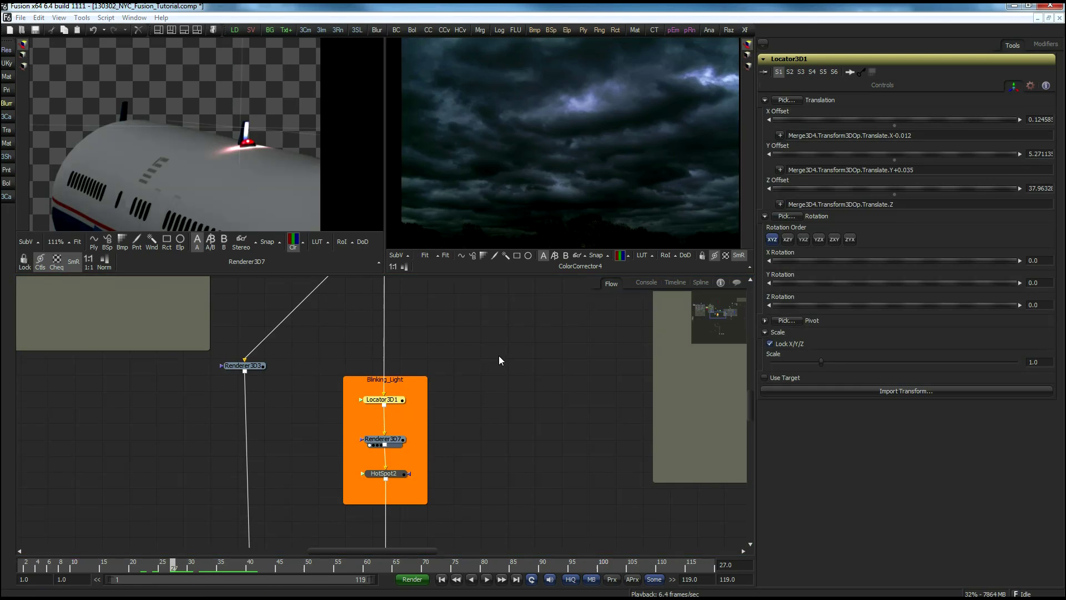
{"action": "left_click_drag", "start_coordinate": [495, 365], "coordinate": [488, 420]}
{"action": "left_click_drag", "start_coordinate": [380, 371], "coordinate": [535, 187]}
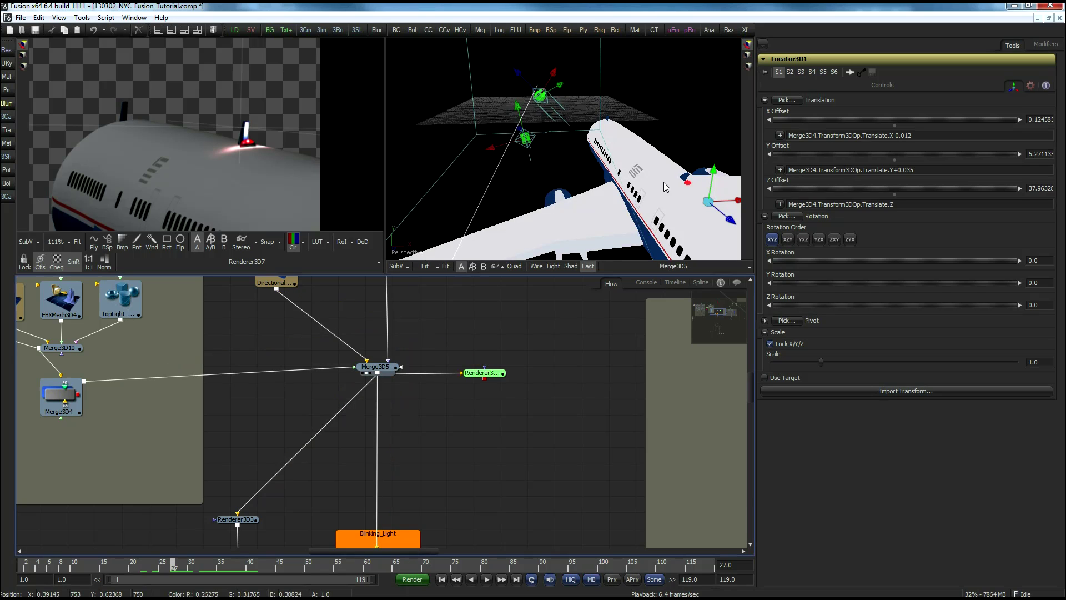
{"action": "scroll", "coordinate": [500, 381], "scroll_direction": "down", "scroll_amount": 5}
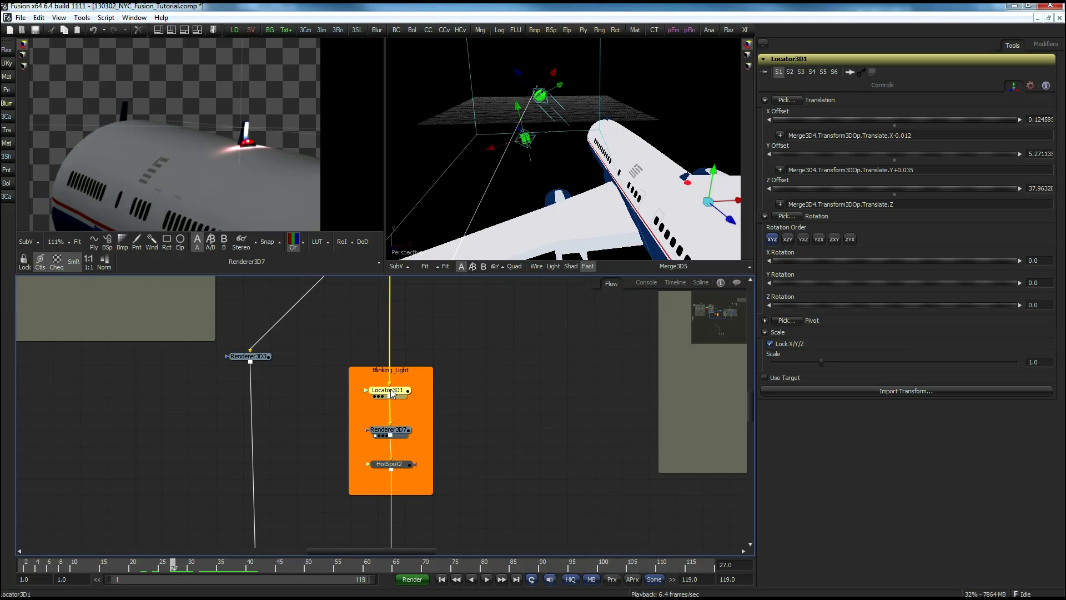
{"action": "left_click_drag", "start_coordinate": [392, 395], "coordinate": [561, 146]}
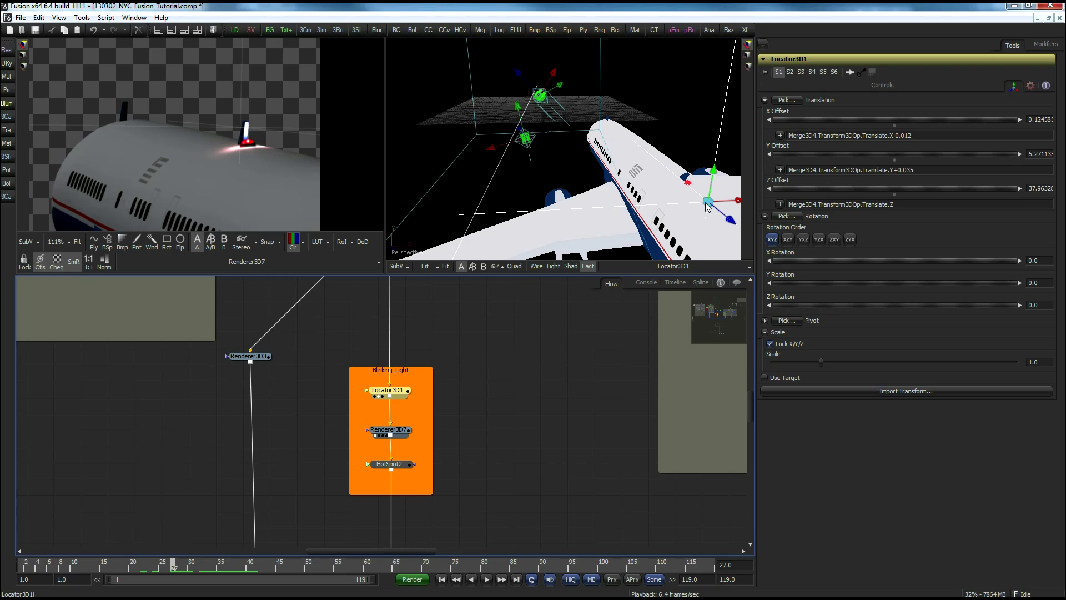
Go to frame 30 and trace Merge3D4, referenced by the locator's offset expressions, through the flow to Merge3D5.
{"action": "mouse_move", "coordinate": [172, 565]}
{"action": "left_mouse_down"}
{"action": "mouse_move", "coordinate": [218, 570]}
{"action": "mouse_move", "coordinate": [178, 569]}
{"action": "mouse_move", "coordinate": [191, 572]}
{"action": "left_mouse_up"}
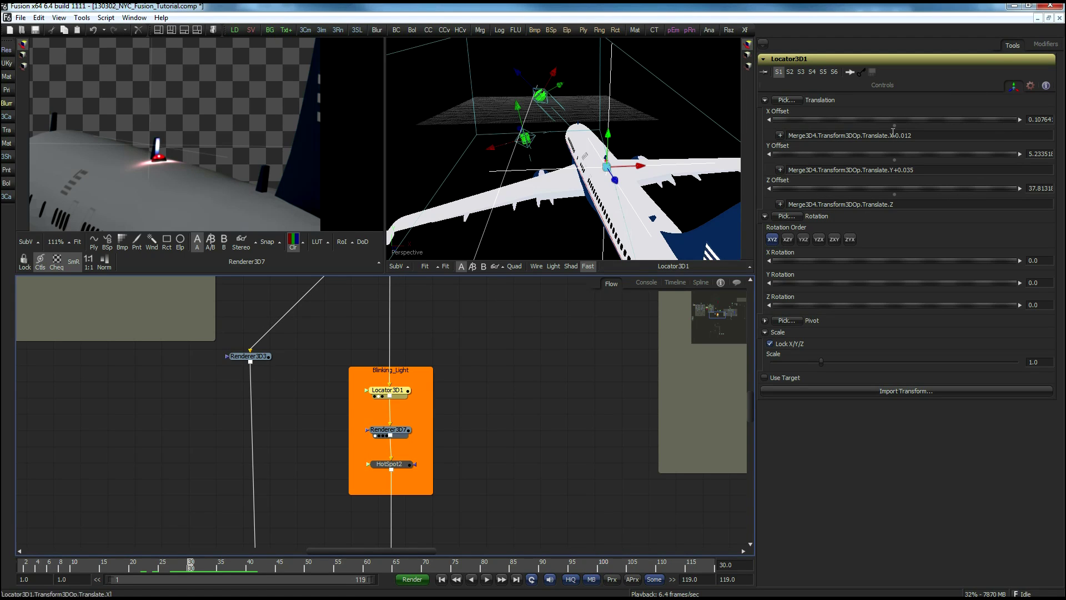
{"action": "left_click_drag", "start_coordinate": [184, 351], "coordinate": [313, 489]}
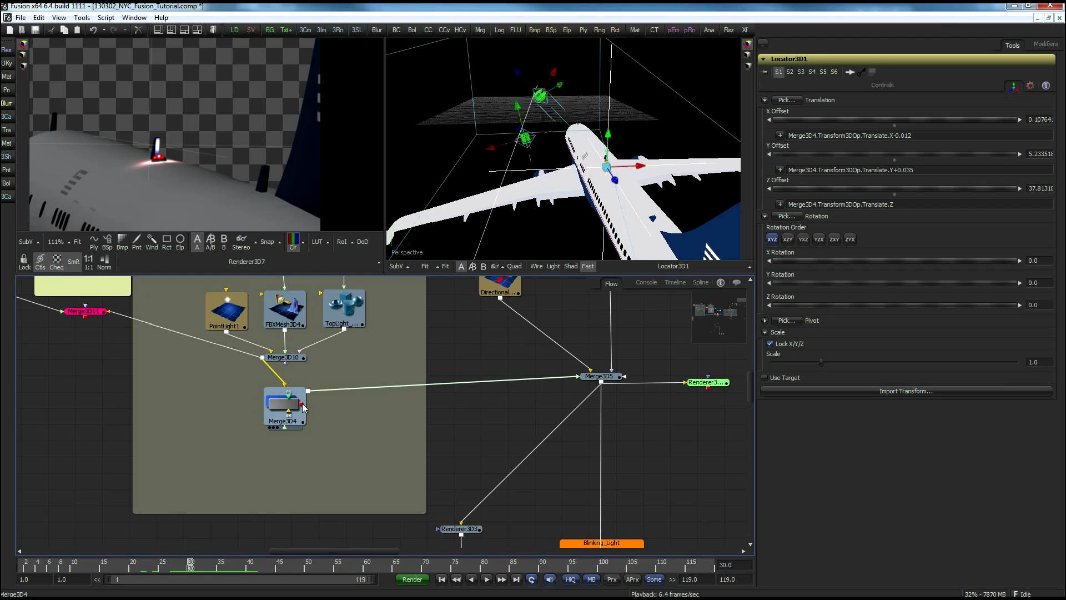
{"action": "left_click_drag", "start_coordinate": [532, 414], "coordinate": [249, 390]}
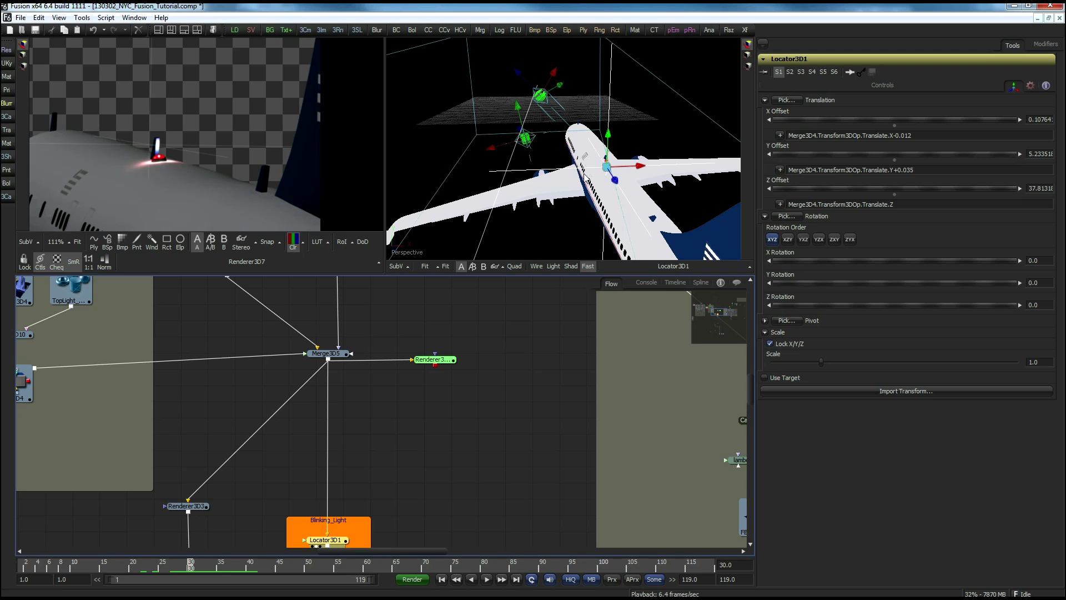
Remove the -0.012 correction from Locator3D1's X Offset expression, leaving Merge3D4.Transform3DOp.Translate.X.
{"action": "left_click_drag", "start_coordinate": [531, 223], "coordinate": [577, 197]}
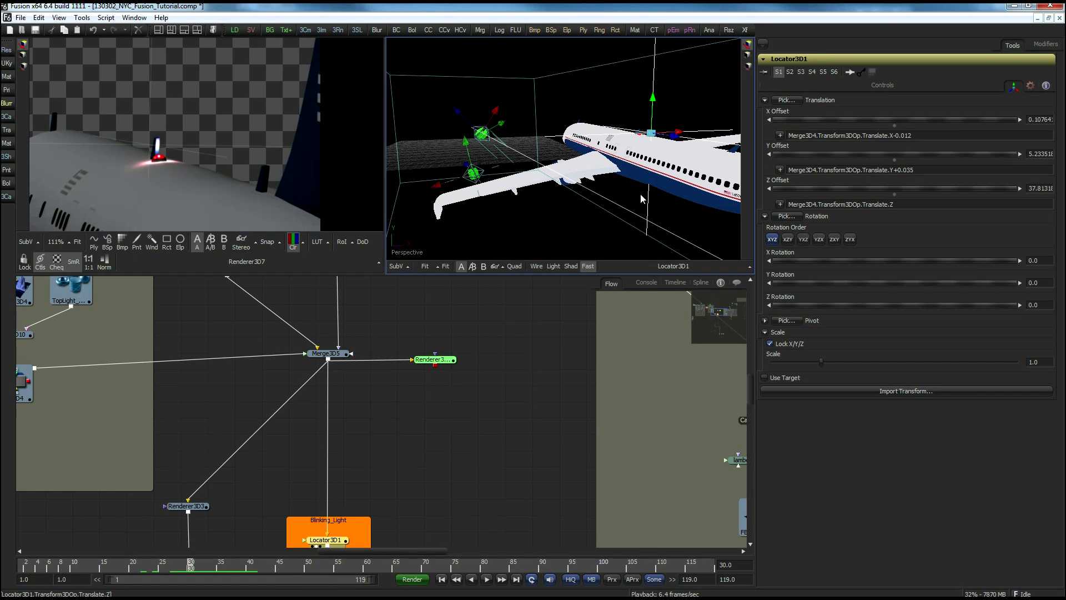
{"action": "left_click_drag", "start_coordinate": [655, 164], "coordinate": [599, 233]}
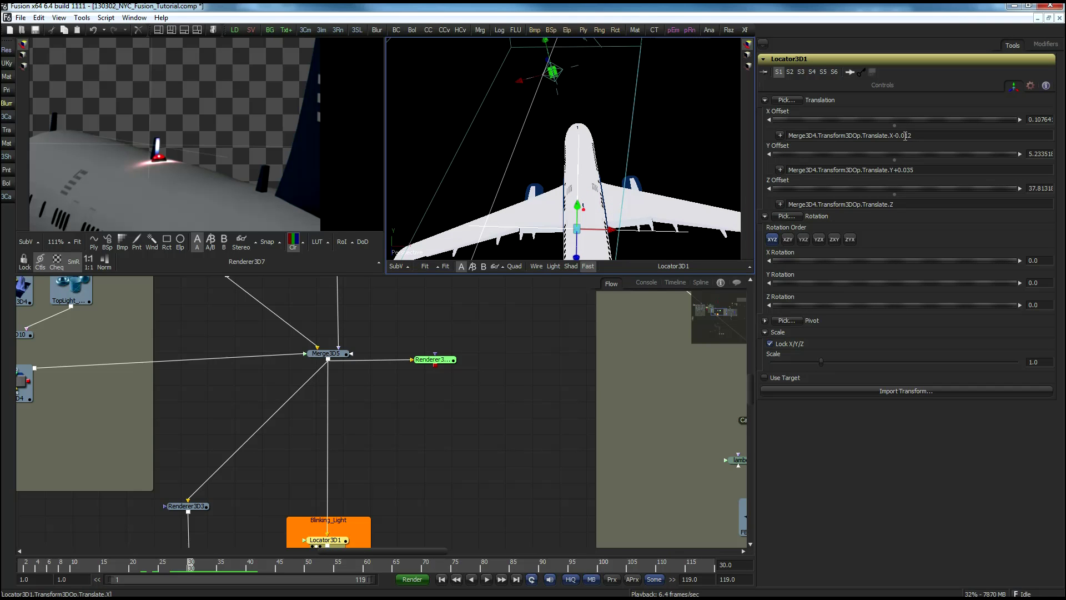
{"action": "left_click_drag", "start_coordinate": [894, 136], "coordinate": [913, 136]}
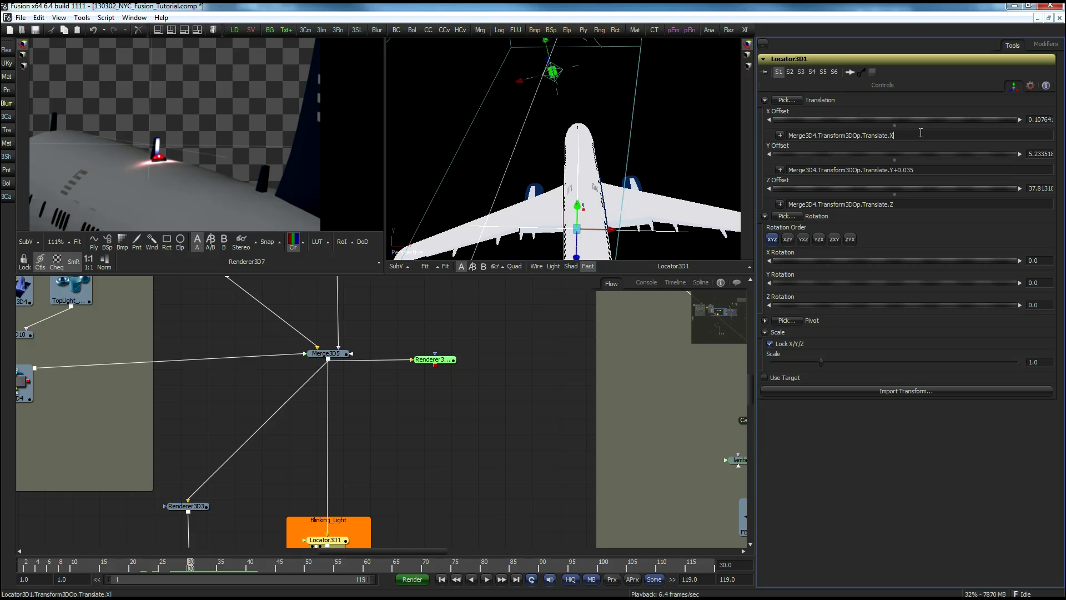
{"action": "key", "text": "Tab"}
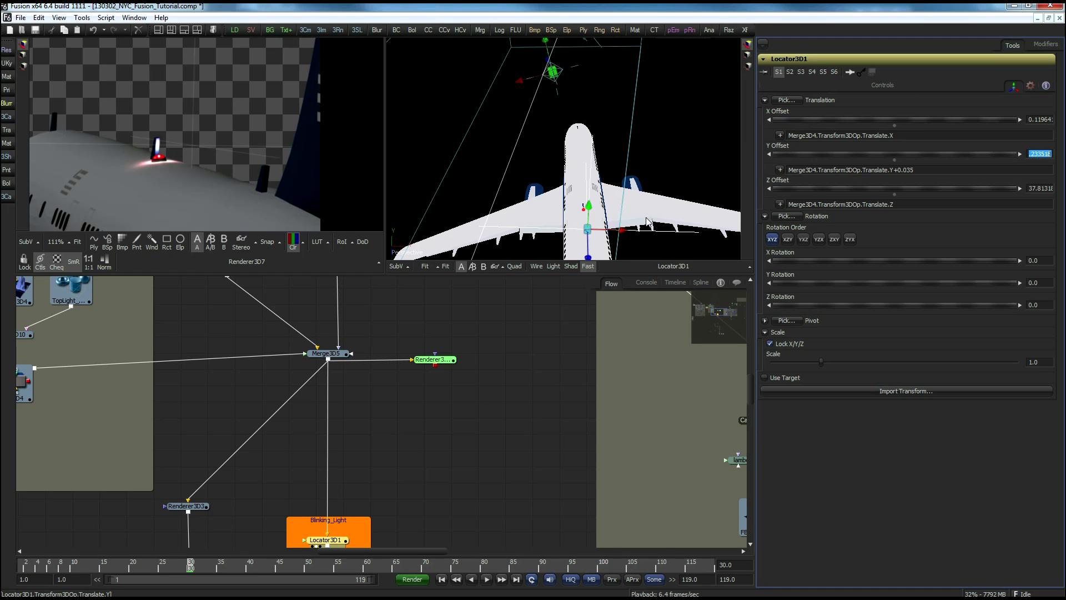
Change Locator3D1's X Offset expression to Merge3D4.Transform3DOp.Translate.X-.001 and check the locator's position at frame 31.
{"action": "mouse_move", "coordinate": [622, 176]}
{"action": "left_mouse_down"}
{"action": "mouse_move", "coordinate": [688, 151]}
{"action": "mouse_move", "coordinate": [600, 178]}
{"action": "mouse_move", "coordinate": [612, 187]}
{"action": "left_mouse_up"}
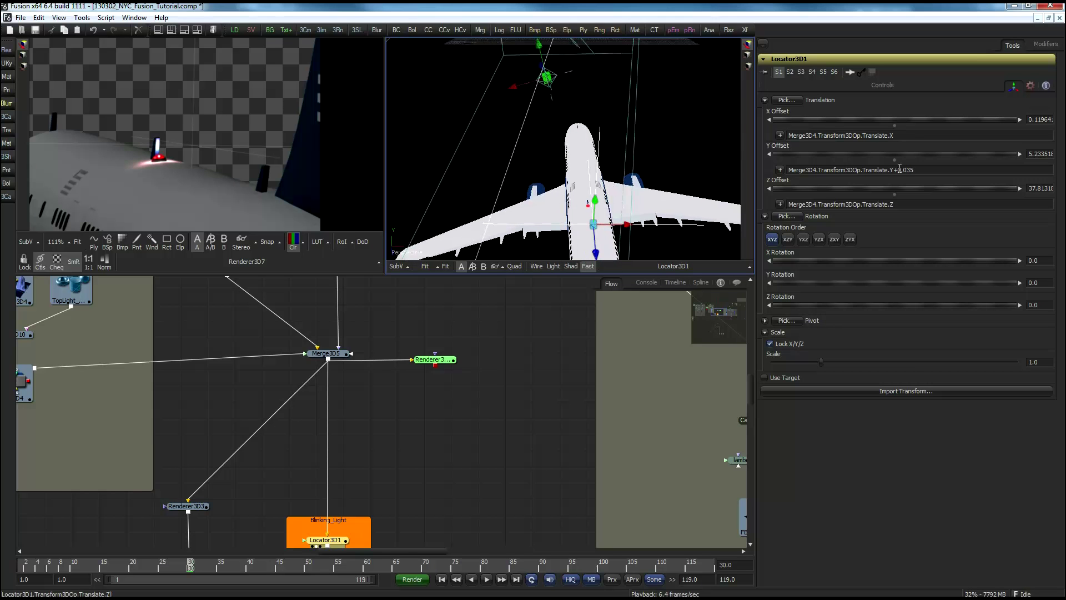
{"action": "left_click", "coordinate": [912, 137]}
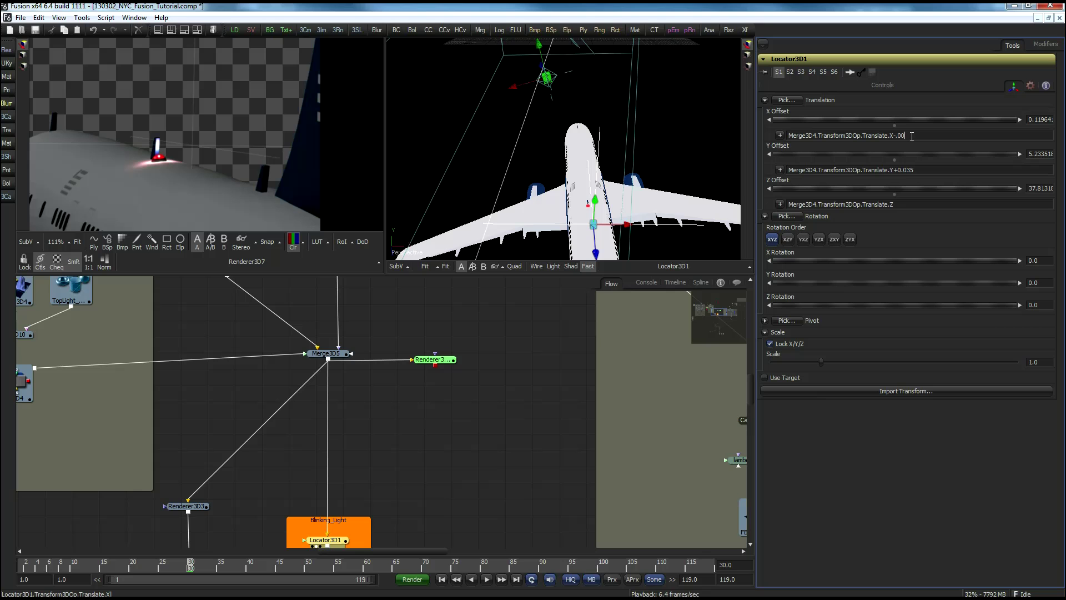
{"action": "key", "text": "Tab"}
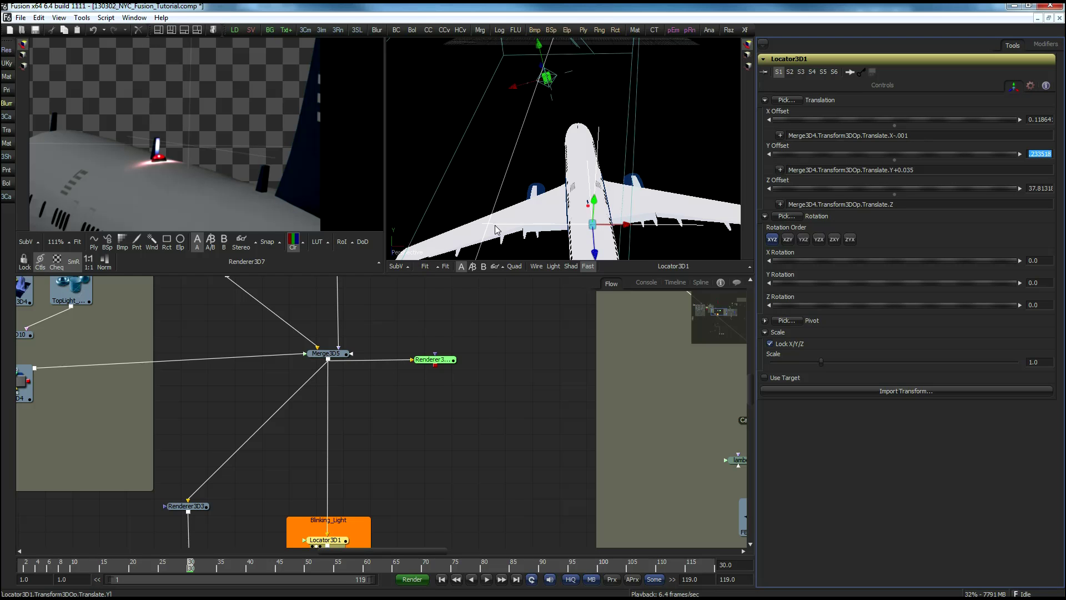
{"action": "left_click_drag", "start_coordinate": [508, 174], "coordinate": [557, 151]}
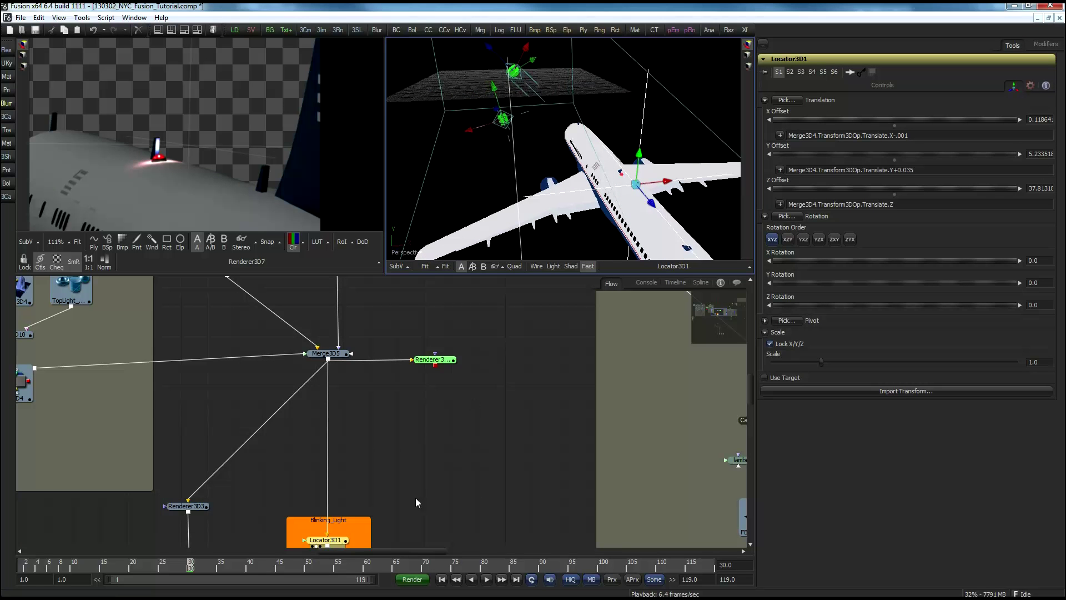
{"action": "mouse_move", "coordinate": [190, 567]}
{"action": "left_mouse_down"}
{"action": "mouse_move", "coordinate": [245, 569]}
{"action": "mouse_move", "coordinate": [198, 571]}
{"action": "left_mouse_up"}
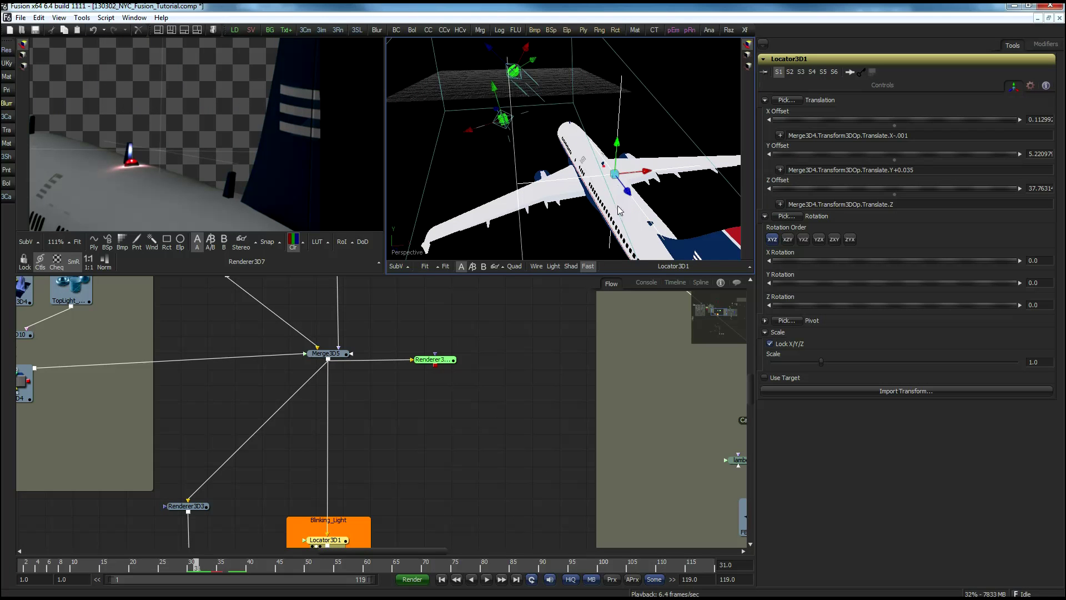
Examine the HotSpot2 settings in the Blinking_Light group and its hotspot position relative to the aircraft's top light.
{"action": "left_click_drag", "start_coordinate": [428, 463], "coordinate": [473, 337]}
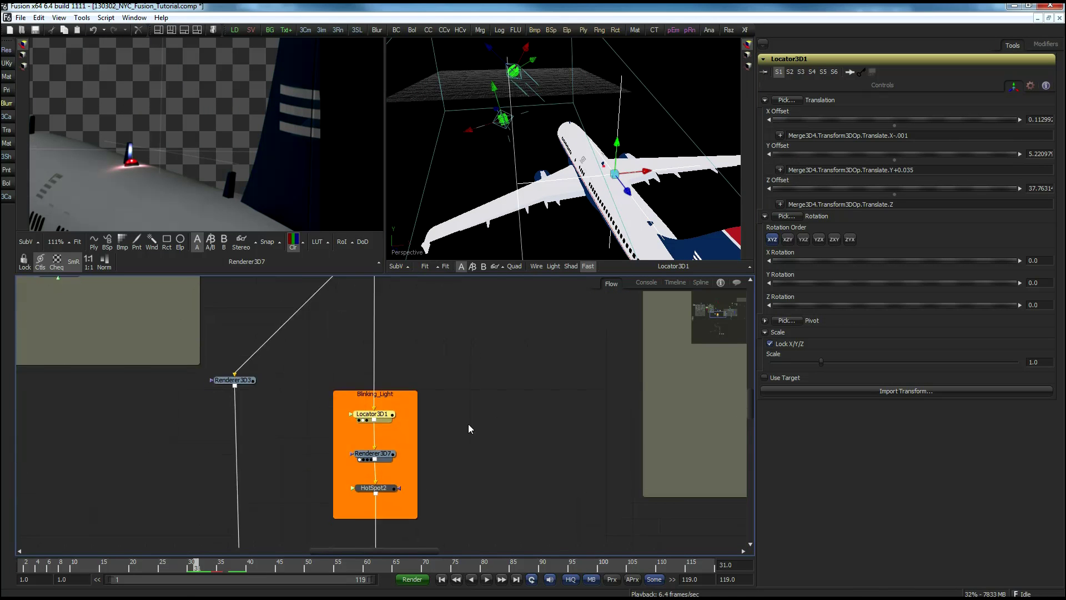
{"action": "left_click_drag", "start_coordinate": [468, 424], "coordinate": [461, 412]}
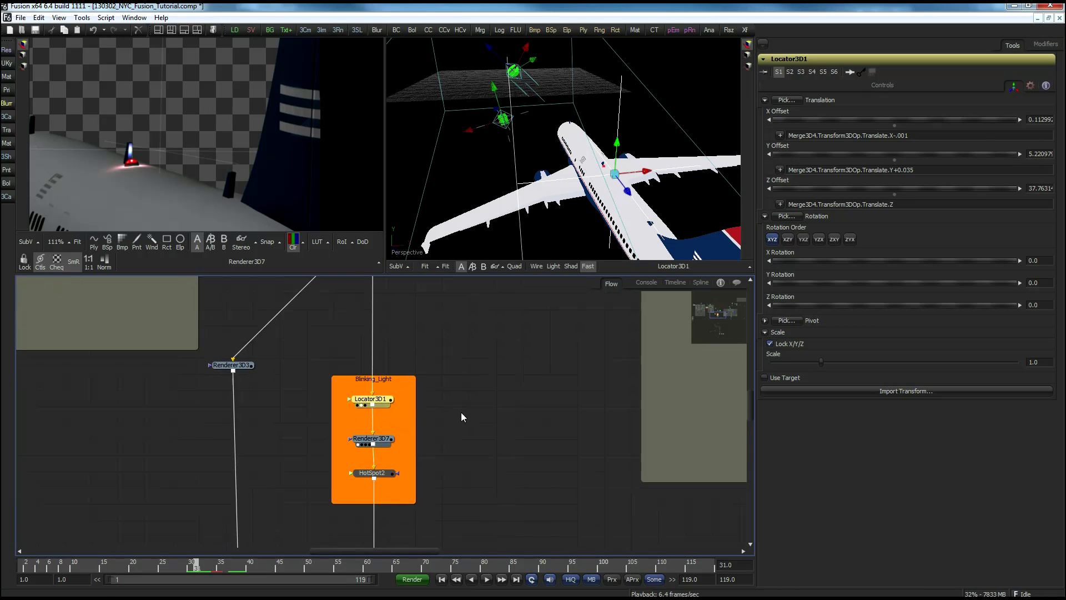
{"action": "left_click", "coordinate": [373, 473]}
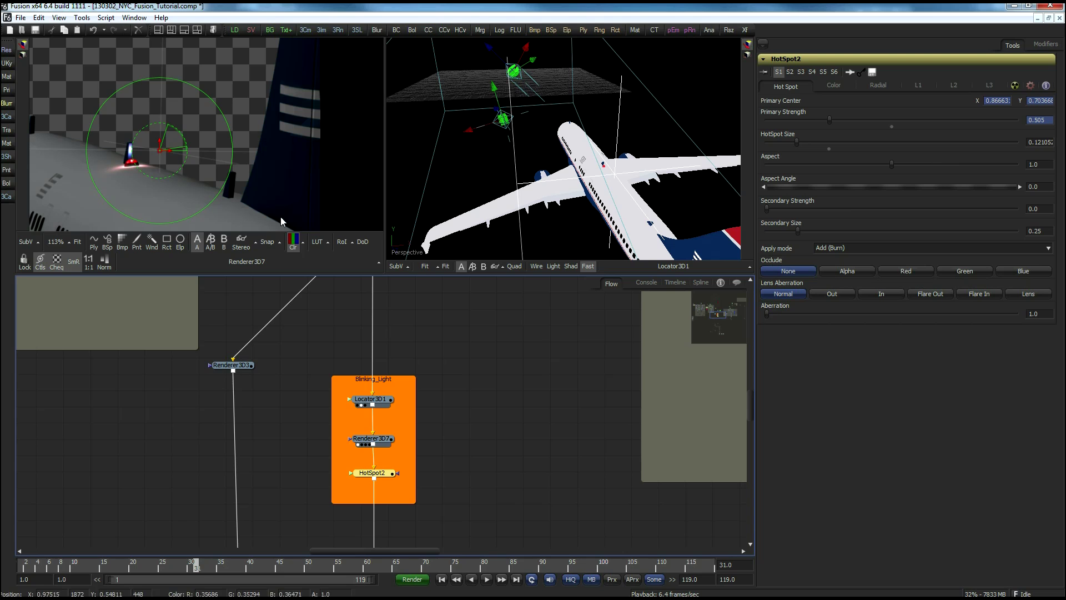
{"action": "left_click_drag", "start_coordinate": [481, 347], "coordinate": [507, 406]}
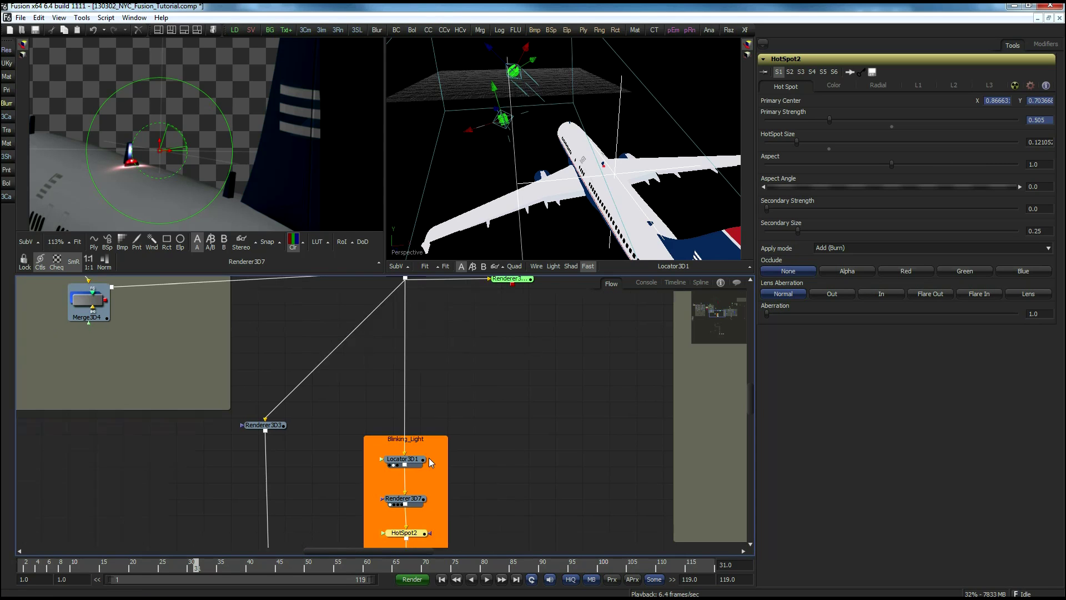
Undo the X Offset expression changes on Locator3D1.
{"action": "left_click", "coordinate": [392, 440]}
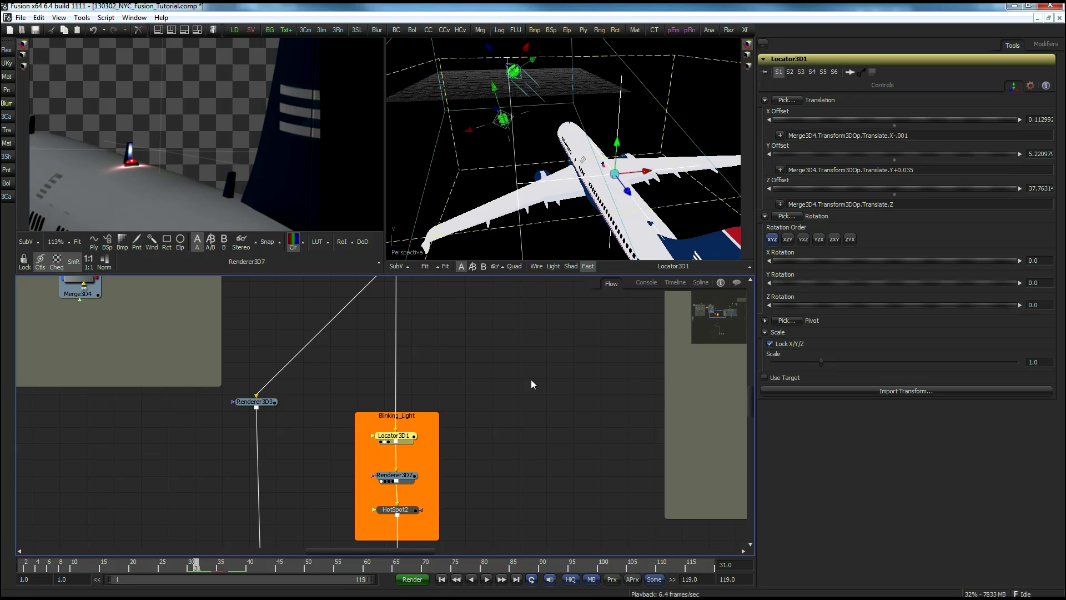
{"action": "key", "text": "ctrl+z"}
{"action": "key", "text": "ctrl+z"}
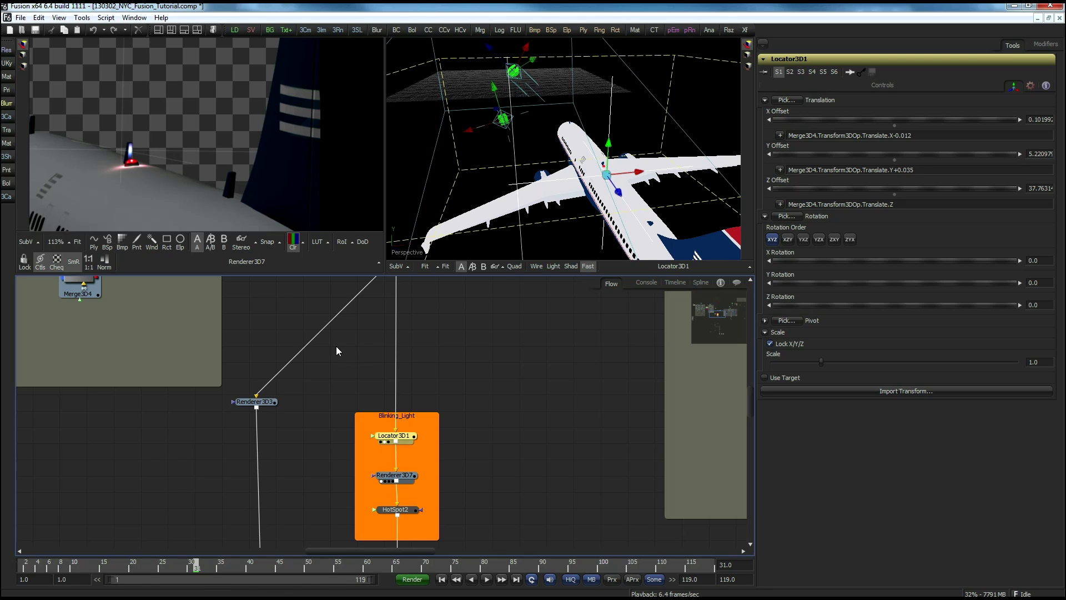
Display HotSpot2 in the first viewer and check the glow's alignment with the top light at frames 32 and 30.
{"action": "left_click_drag", "start_coordinate": [468, 514], "coordinate": [473, 491]}
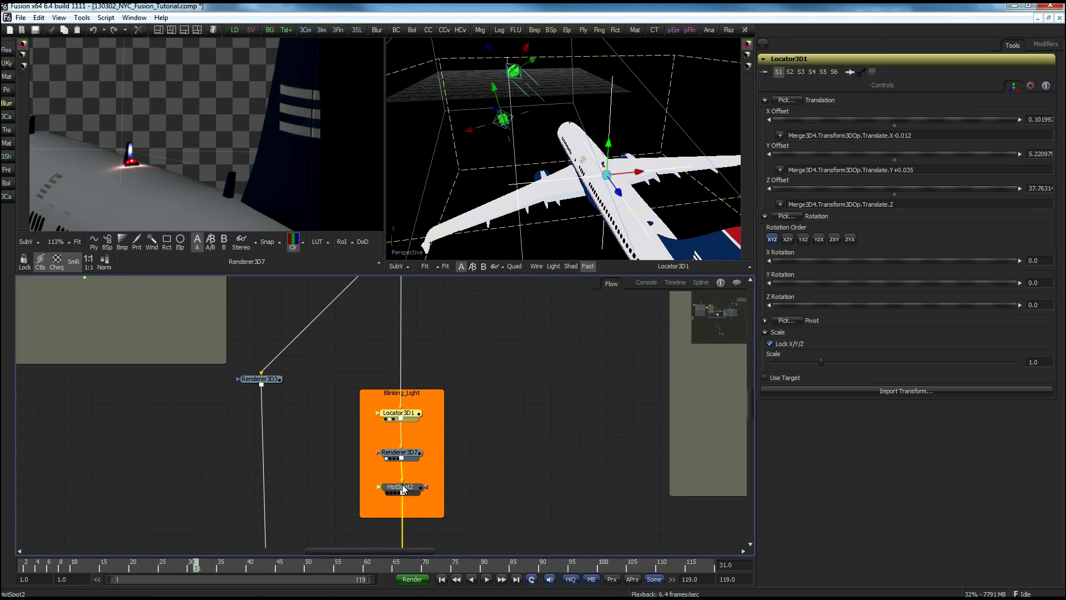
{"action": "left_click", "coordinate": [404, 489]}
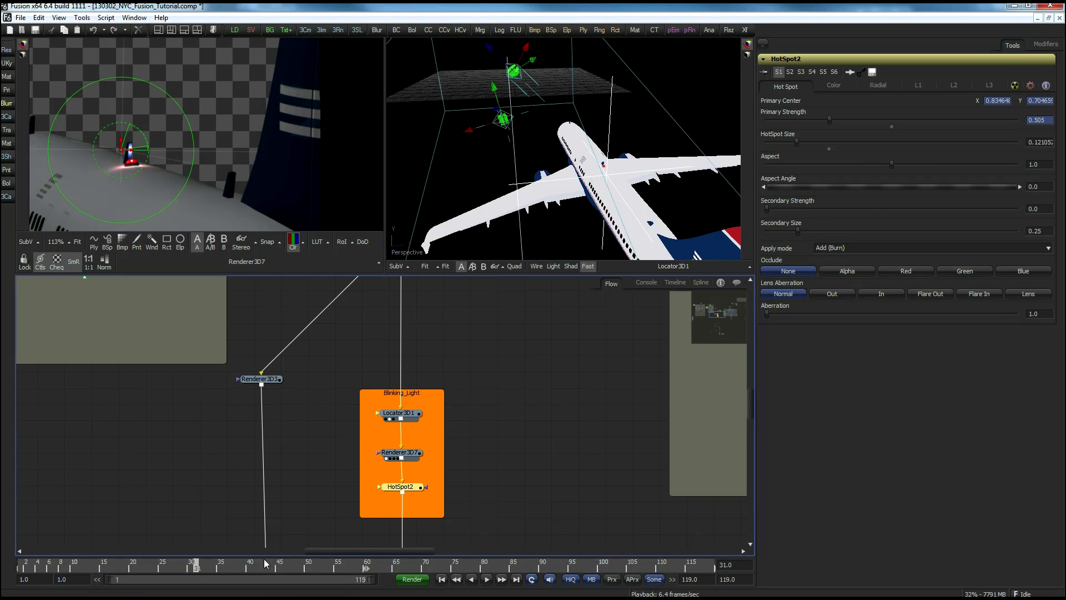
{"action": "mouse_move", "coordinate": [195, 569]}
{"action": "left_mouse_down"}
{"action": "mouse_move", "coordinate": [204, 569]}
{"action": "mouse_move", "coordinate": [173, 569]}
{"action": "mouse_move", "coordinate": [201, 569]}
{"action": "left_mouse_up"}
{"action": "left_click_drag", "start_coordinate": [400, 491], "coordinate": [404, 476]}
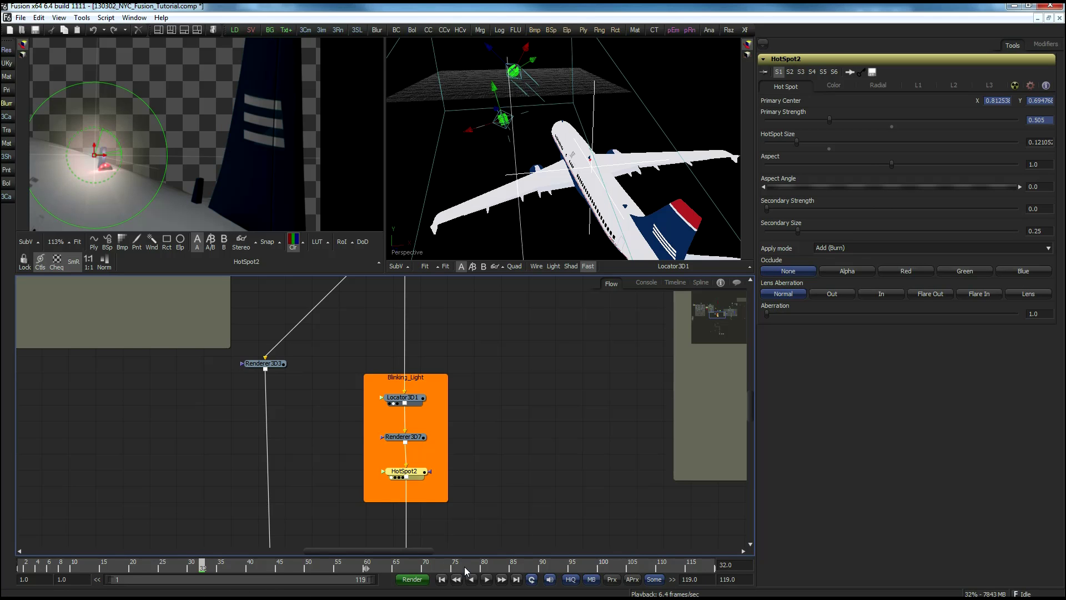
{"action": "mouse_move", "coordinate": [203, 565]}
{"action": "left_mouse_down"}
{"action": "mouse_move", "coordinate": [178, 567]}
{"action": "mouse_move", "coordinate": [192, 567]}
{"action": "left_mouse_up"}
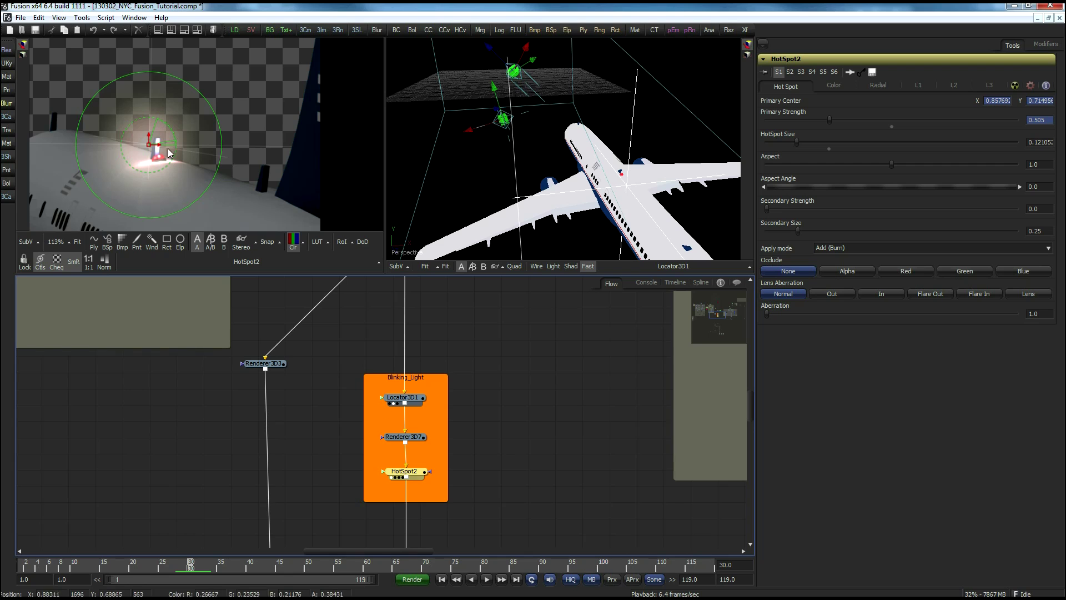
Trace the flow from Merge3D10 through Merge3D4 and Merge3D5 down to the Blinking_Light group.
{"action": "left_click_drag", "start_coordinate": [225, 305], "coordinate": [335, 406]}
{"action": "left_click_drag", "start_coordinate": [256, 342], "coordinate": [324, 489]}
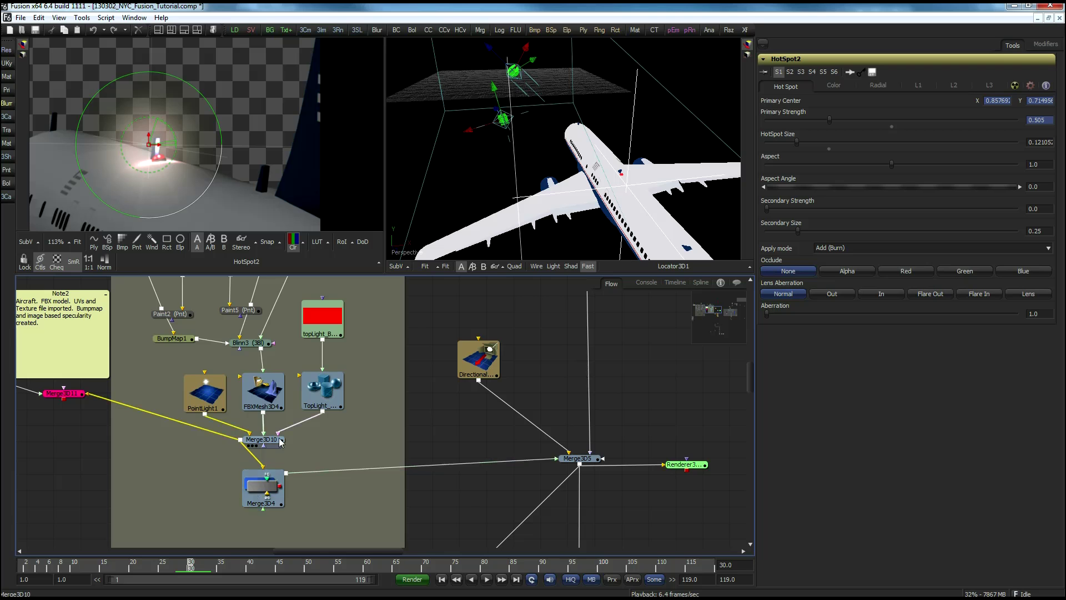
{"action": "left_click_drag", "start_coordinate": [487, 498], "coordinate": [349, 405]}
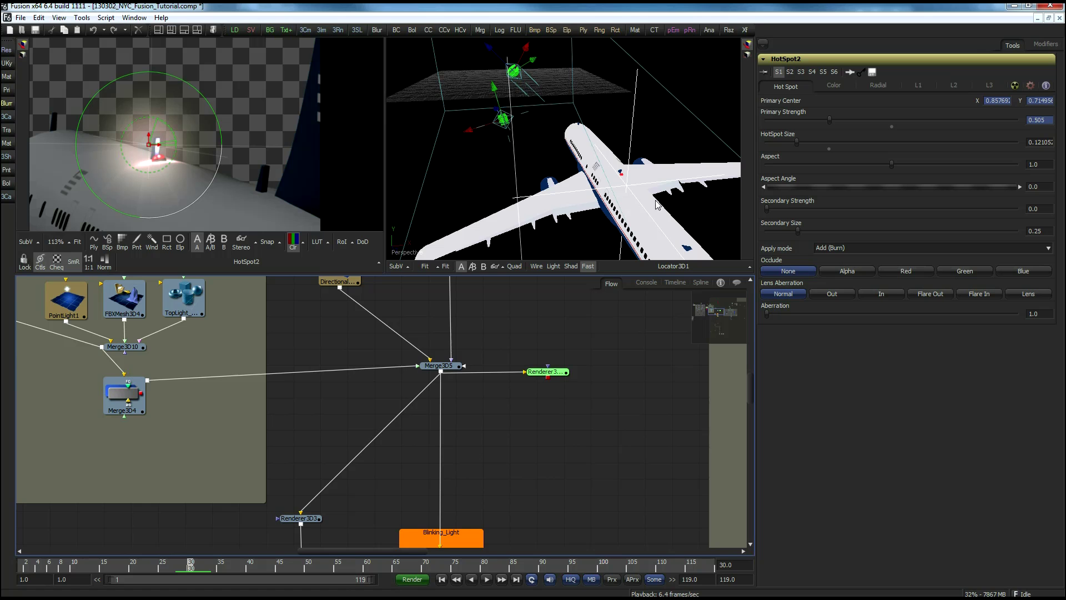
{"action": "left_click_drag", "start_coordinate": [559, 489], "coordinate": [543, 371]}
{"action": "left_click_drag", "start_coordinate": [534, 459], "coordinate": [539, 397]}
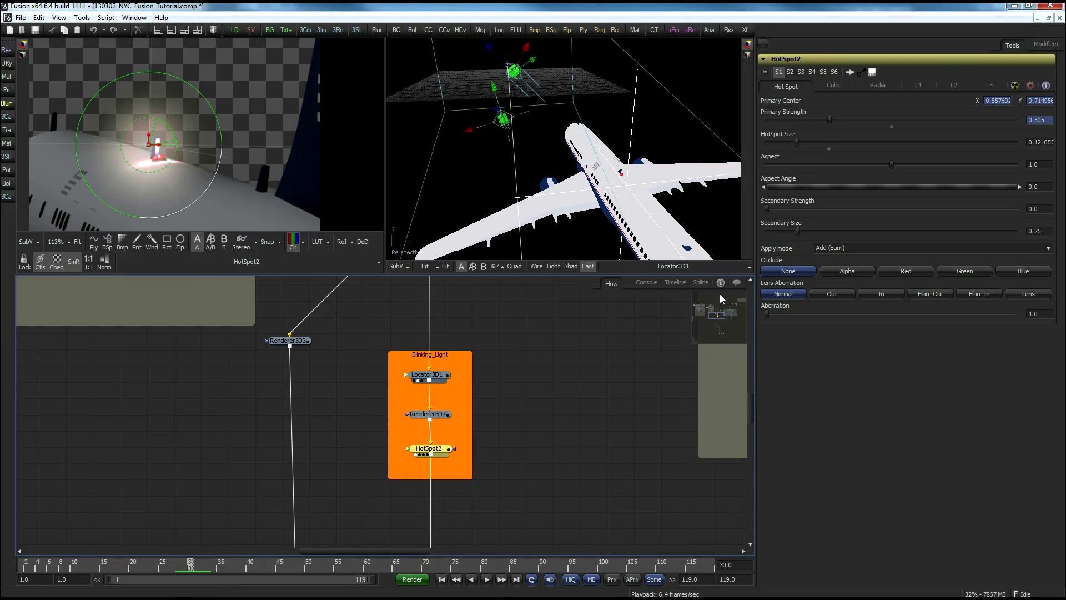
Open the spline editor and select HotSpot2's Primary Strength curve.
{"action": "left_click", "coordinate": [701, 283]}
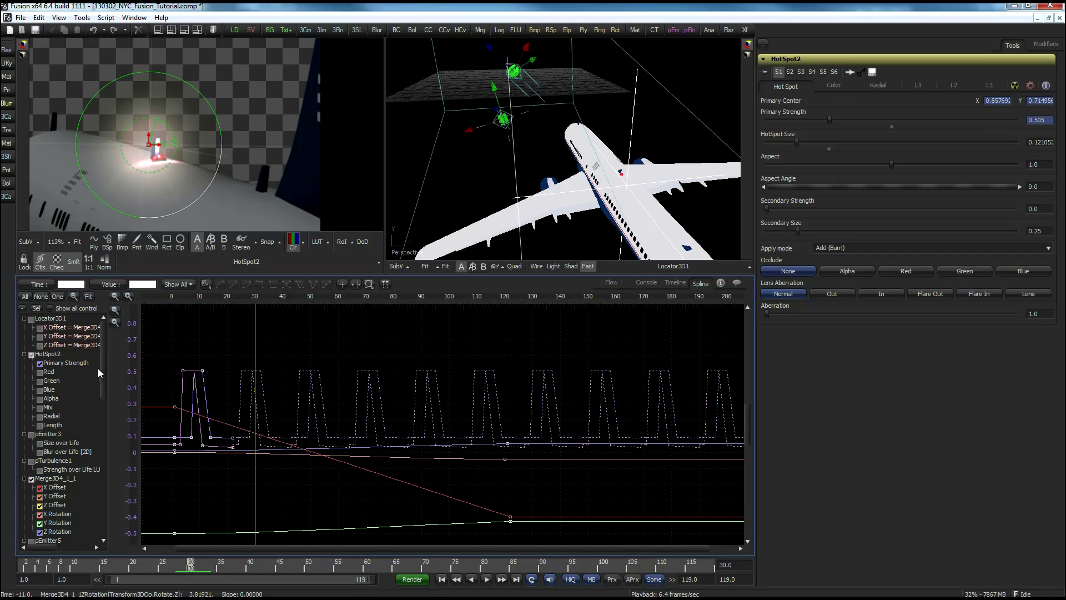
{"action": "left_click", "coordinate": [56, 364]}
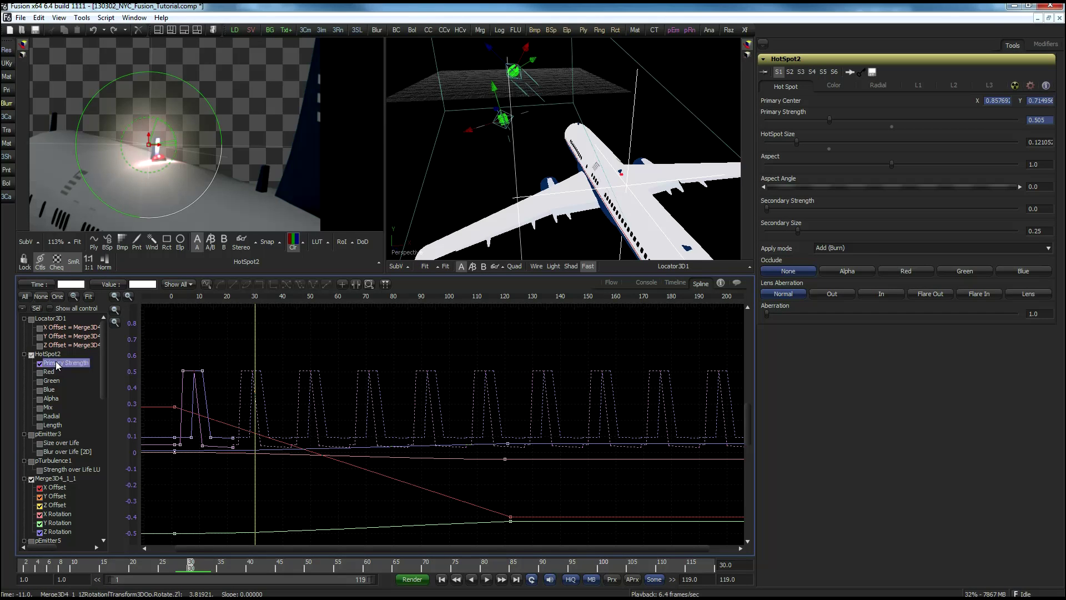